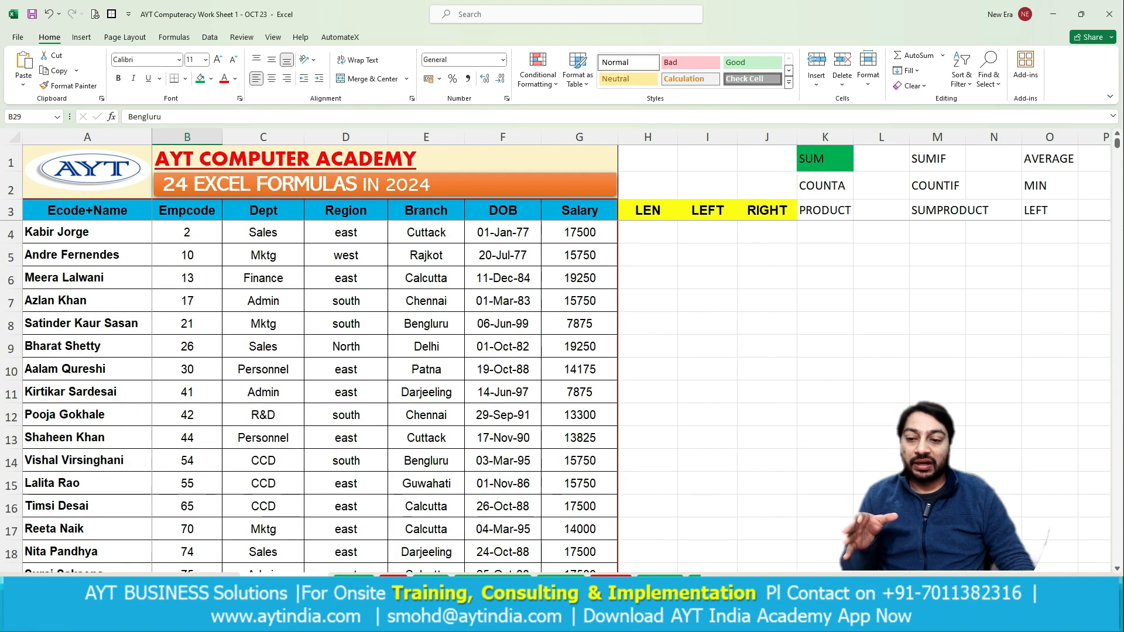
{"action": "left_click_drag", "start_coordinate": [426, 232], "coordinate": [426, 484]}
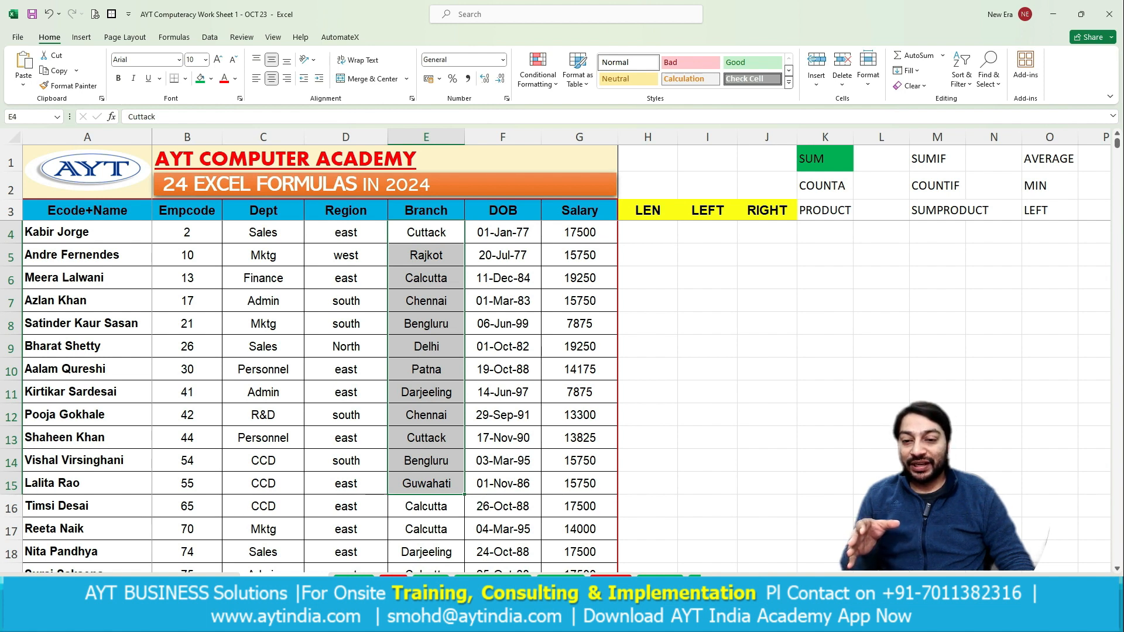
{"action": "left_click", "coordinate": [580, 232]}
{"action": "left_click", "coordinate": [580, 323]}
{"action": "left_click", "coordinate": [580, 461]}
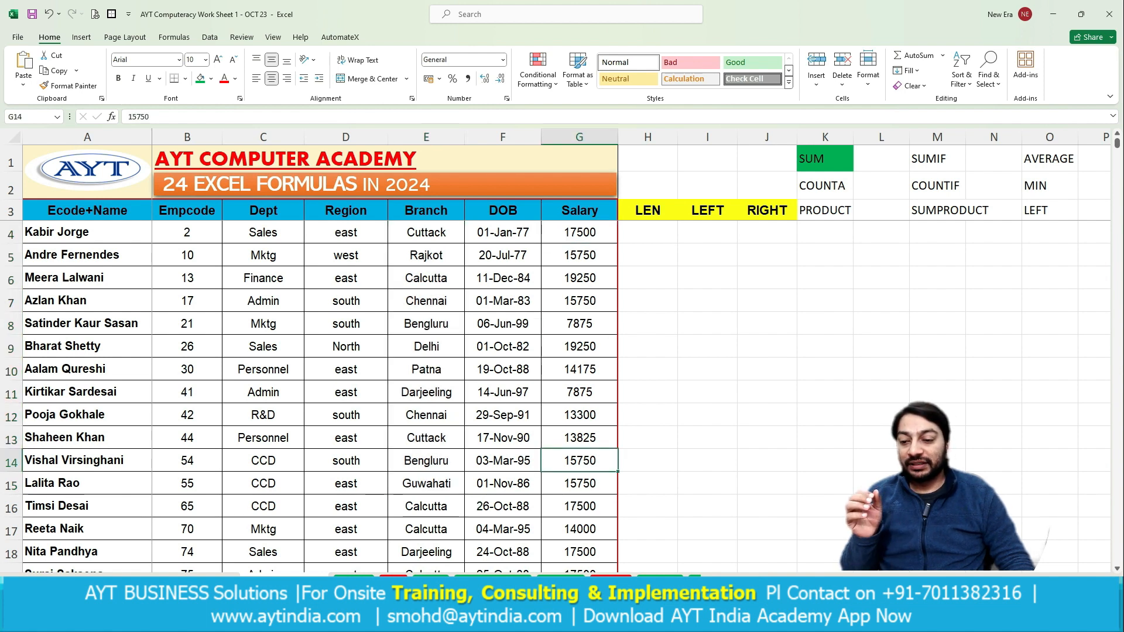
Fill the Bengluru branch cells E14 and E8 with green, and select their matching salaries in G8 and G14.
{"action": "left_click", "coordinate": [427, 460]}
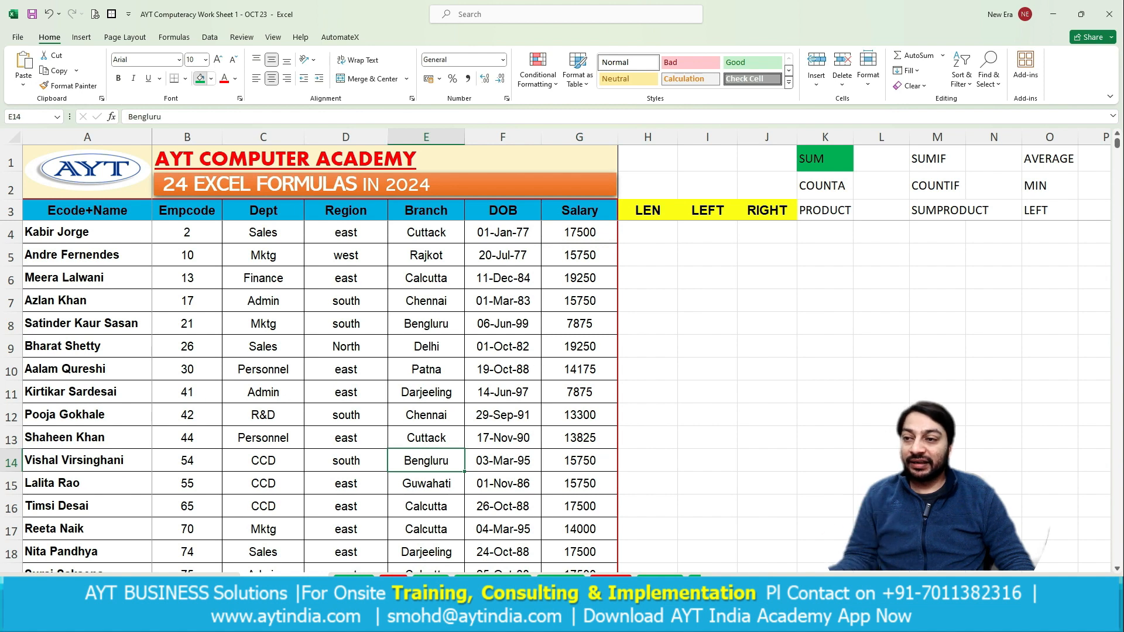
{"action": "left_click", "coordinate": [200, 78]}
{"action": "left_click", "coordinate": [426, 324]}
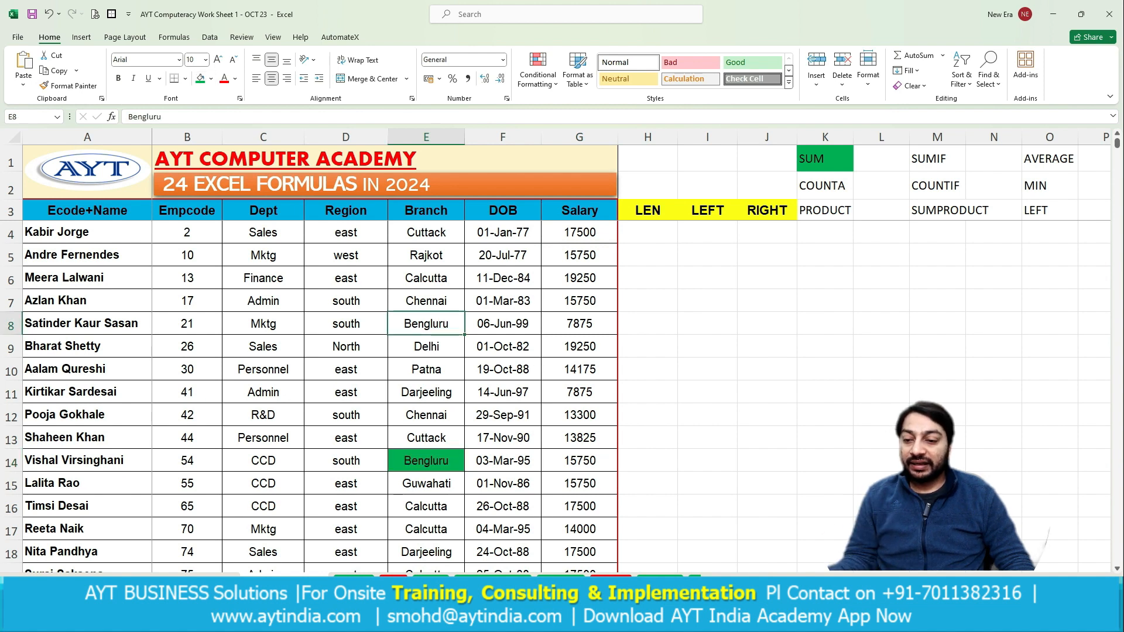
{"action": "scroll", "coordinate": [319, 380], "scroll_direction": "down", "scroll_amount": 2}
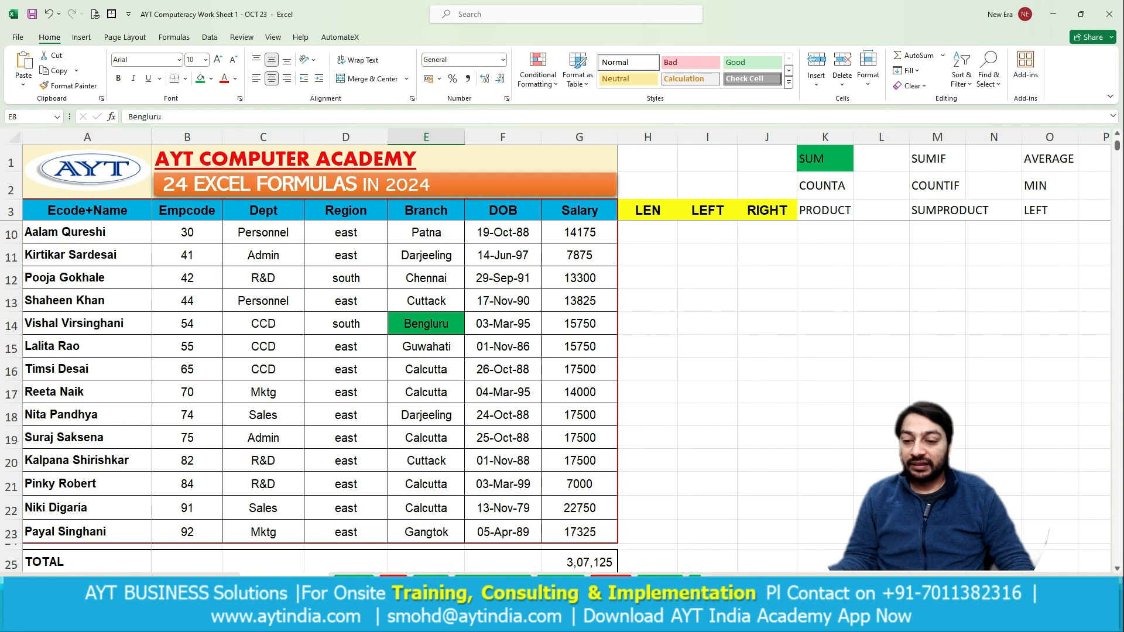
{"action": "scroll", "coordinate": [319, 380], "scroll_direction": "up", "scroll_amount": 2}
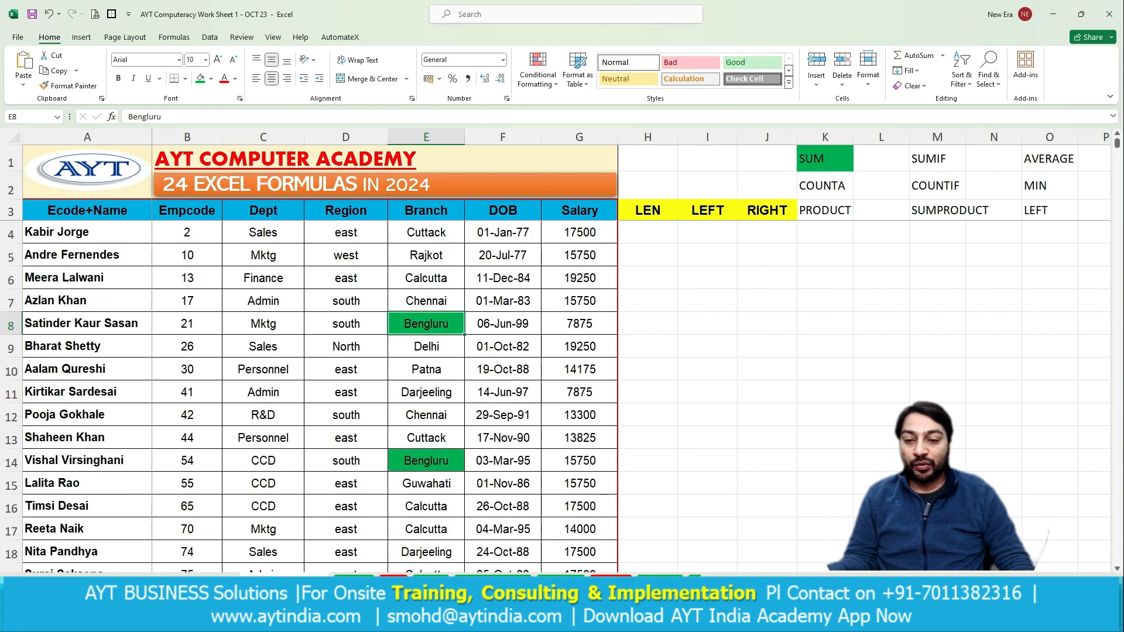
{"action": "left_click", "coordinate": [580, 324]}
{"action": "left_click", "coordinate": [580, 461], "text": "ctrl"}
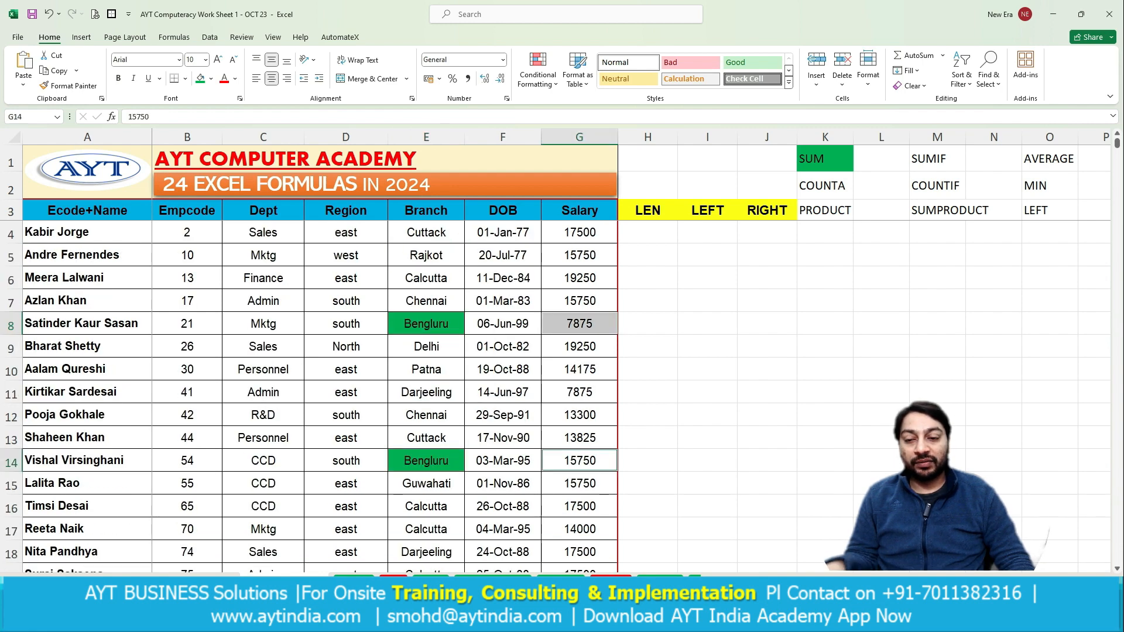
Fill the branch cells E21:E22, E16:E17 and E6:E7 with light orange to mark the Calcutta entries.
{"action": "scroll", "coordinate": [320, 380], "scroll_direction": "down", "scroll_amount": 4}
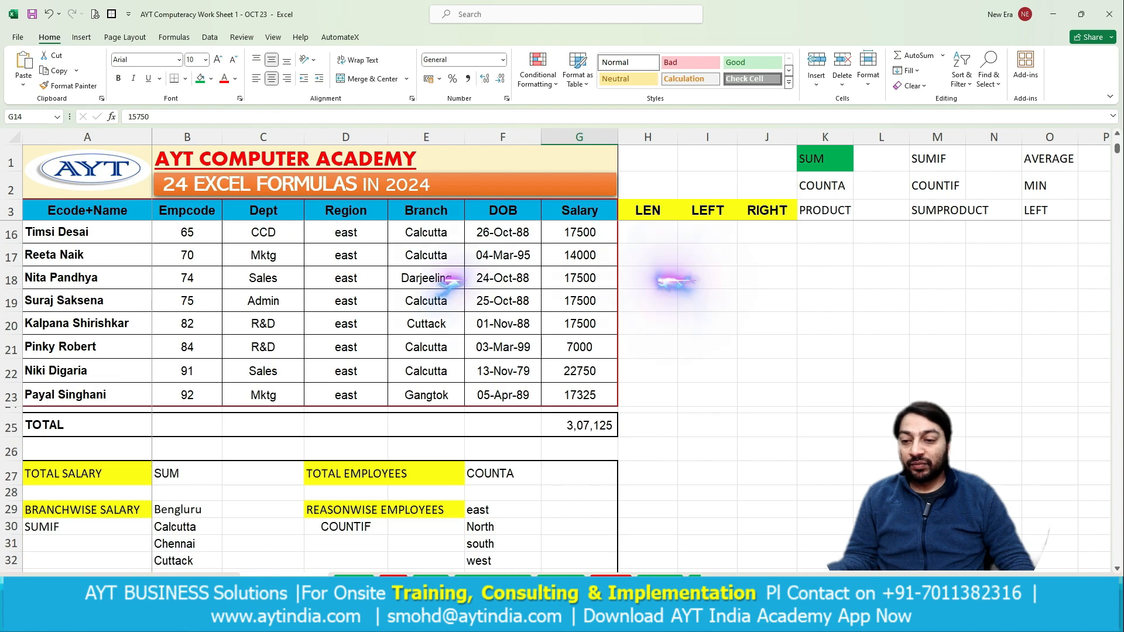
{"action": "left_click_drag", "start_coordinate": [426, 348], "coordinate": [426, 372]}
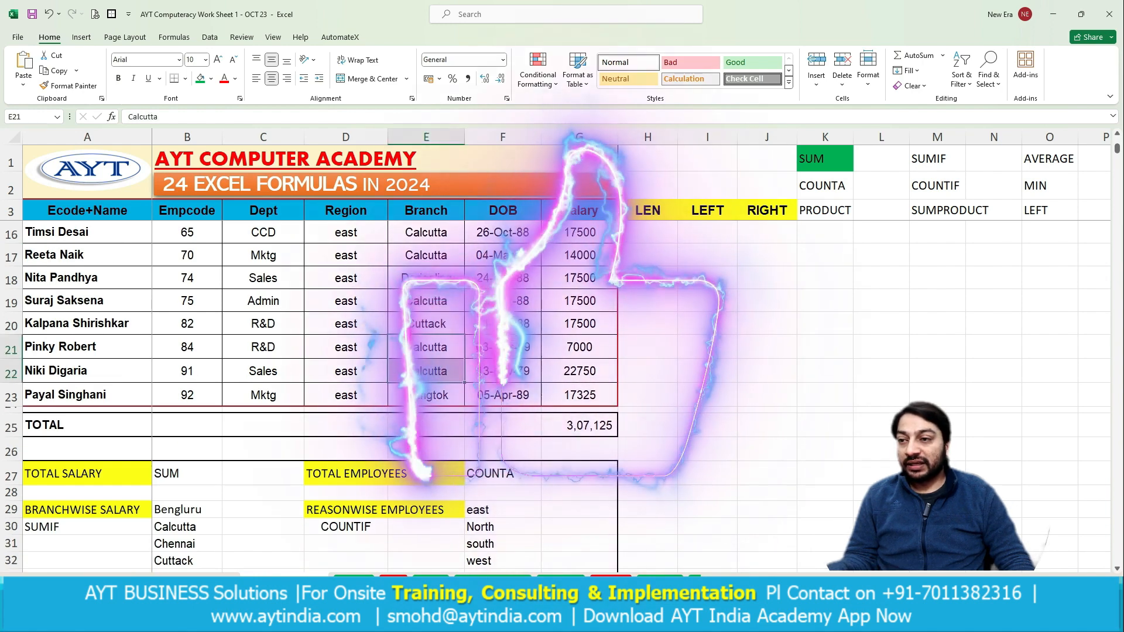
{"action": "left_click", "coordinate": [211, 78]}
{"action": "left_click", "coordinate": [248, 126]}
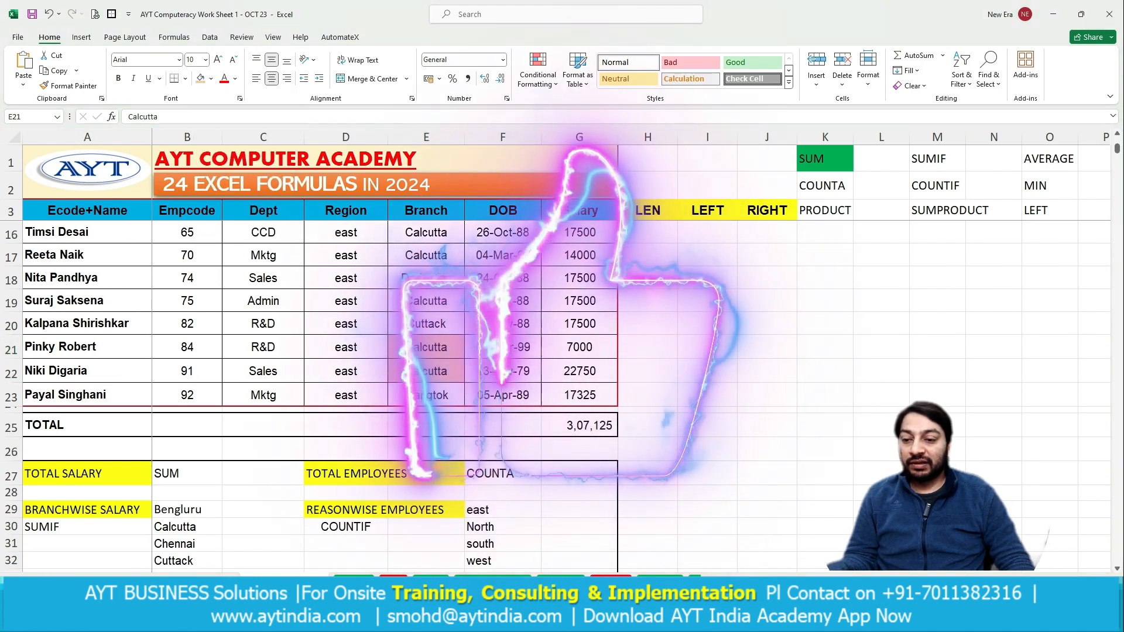
{"action": "scroll", "coordinate": [320, 380], "scroll_direction": "up", "scroll_amount": 3}
{"action": "left_click_drag", "start_coordinate": [426, 438], "coordinate": [426, 461]}
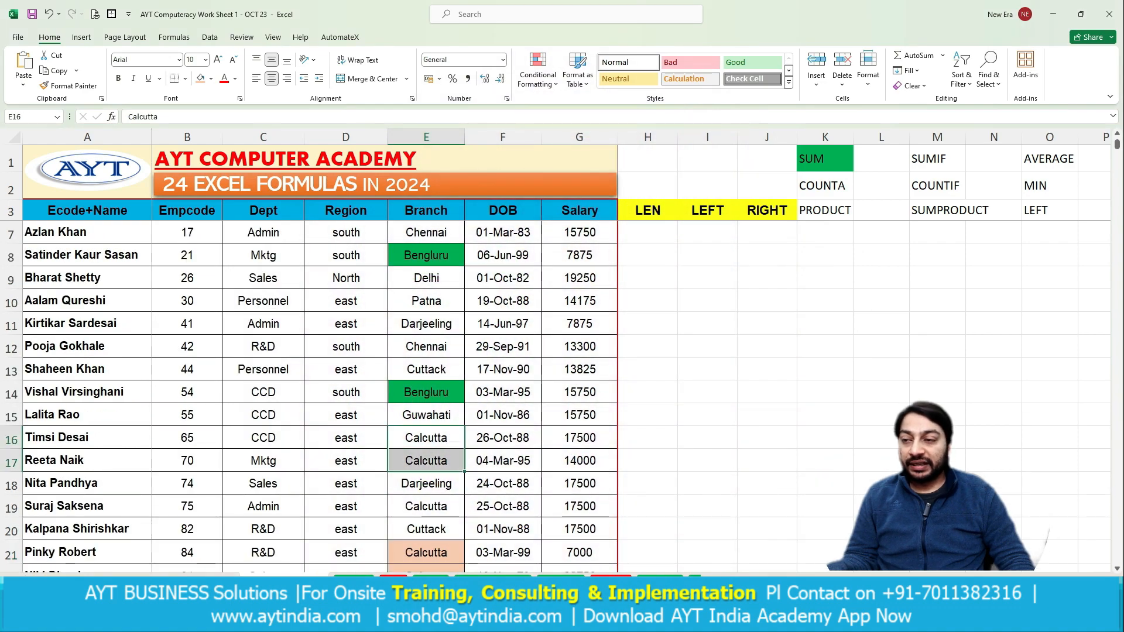
{"action": "left_click", "coordinate": [200, 78]}
{"action": "scroll", "coordinate": [427, 386], "scroll_direction": "up", "scroll_amount": 1}
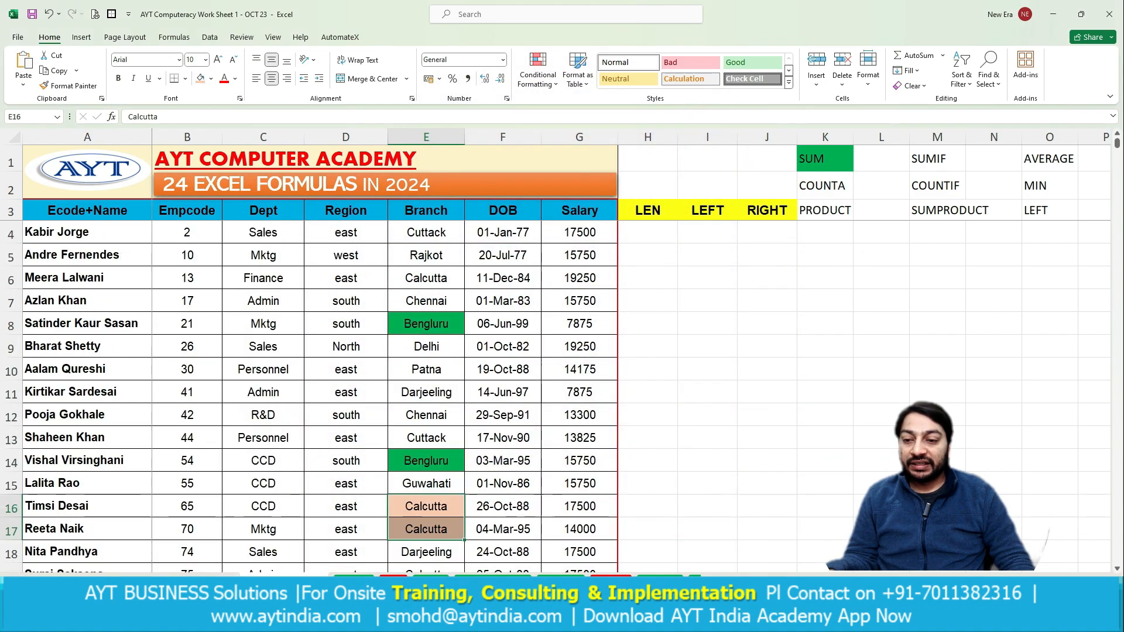
{"action": "left_click_drag", "start_coordinate": [426, 278], "coordinate": [426, 301]}
{"action": "left_click", "coordinate": [200, 78]}
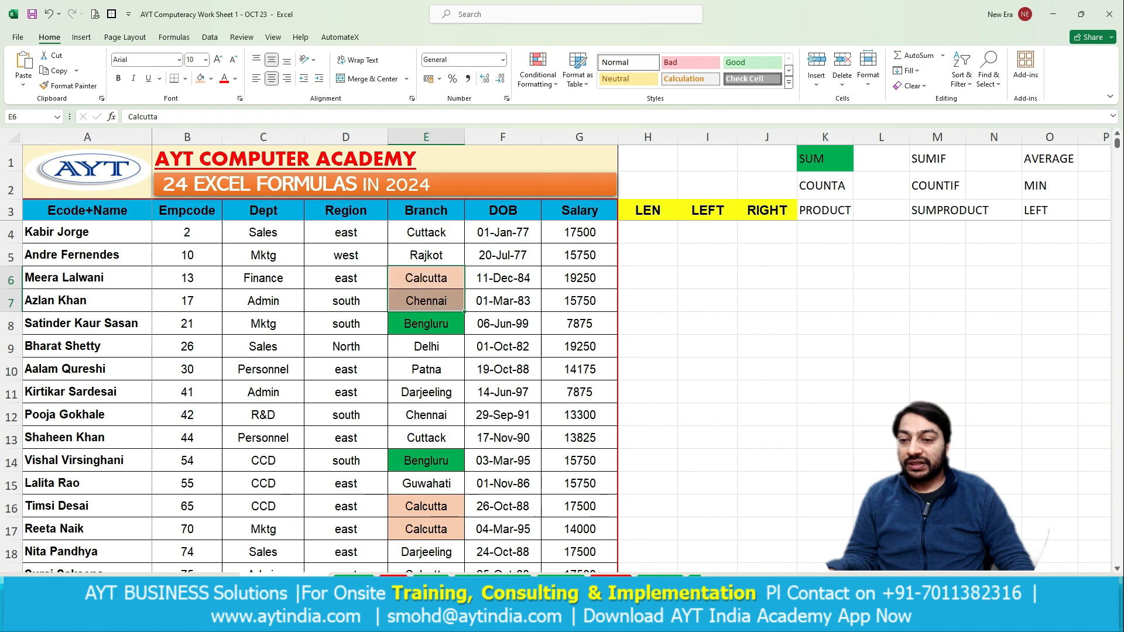
Start an addition formula in H1 with the salaries from G6 and G7.
{"action": "scroll", "coordinate": [319, 380], "scroll_direction": "down", "scroll_amount": 6}
{"action": "scroll", "coordinate": [319, 380], "scroll_direction": "up", "scroll_amount": 6}
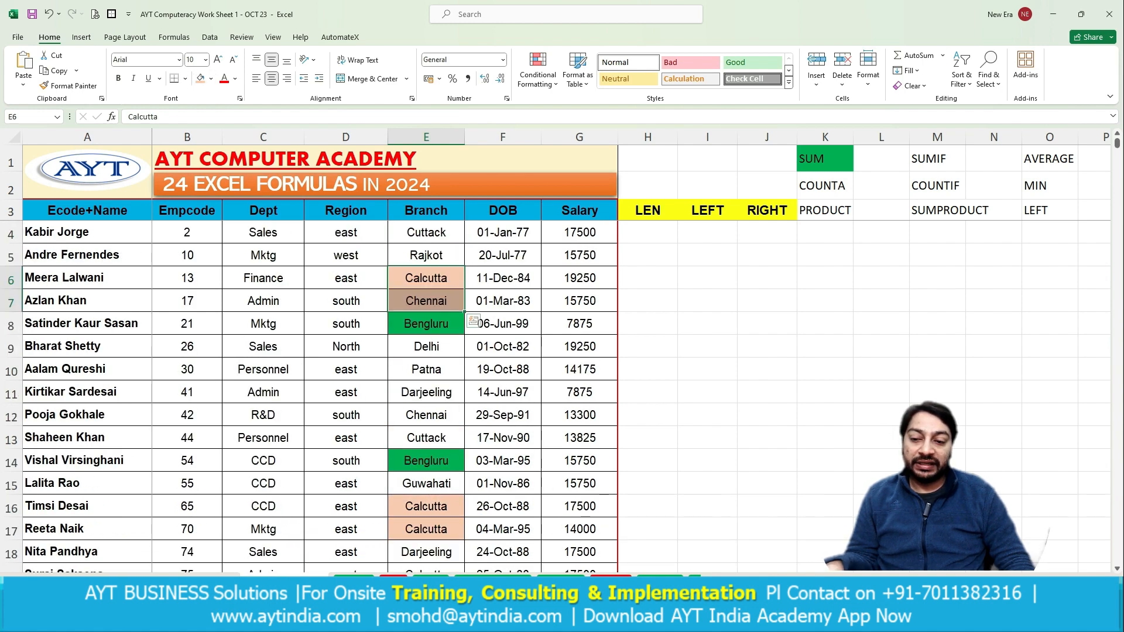
{"action": "scroll", "coordinate": [319, 381], "scroll_direction": "down", "scroll_amount": 3}
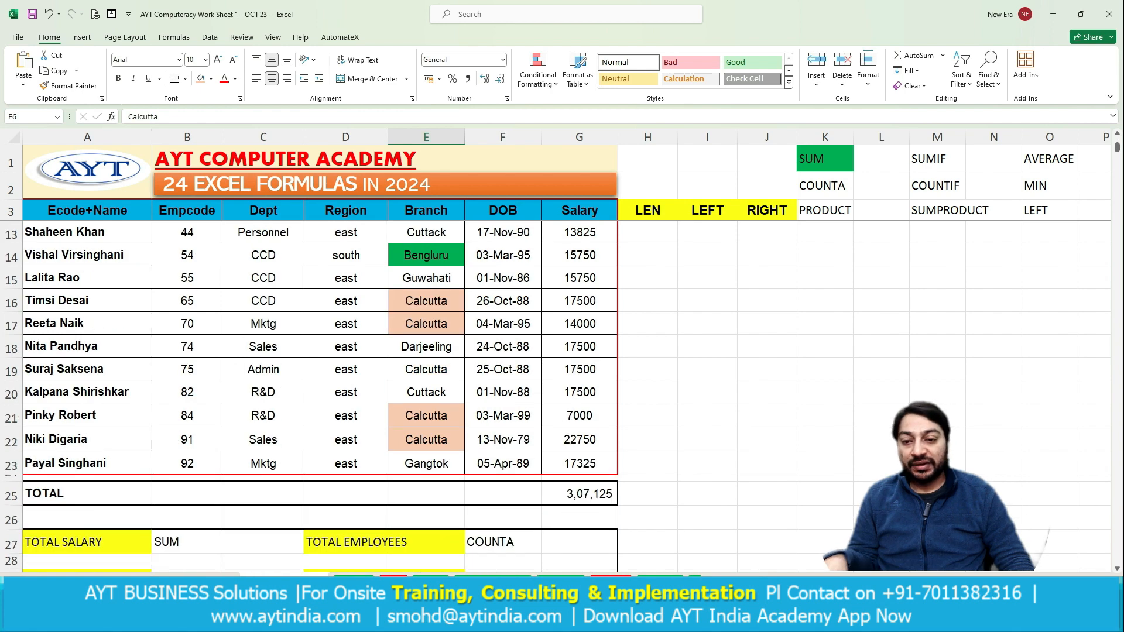
{"action": "scroll", "coordinate": [320, 381], "scroll_direction": "up", "scroll_amount": 3}
{"action": "left_click", "coordinate": [648, 159]}
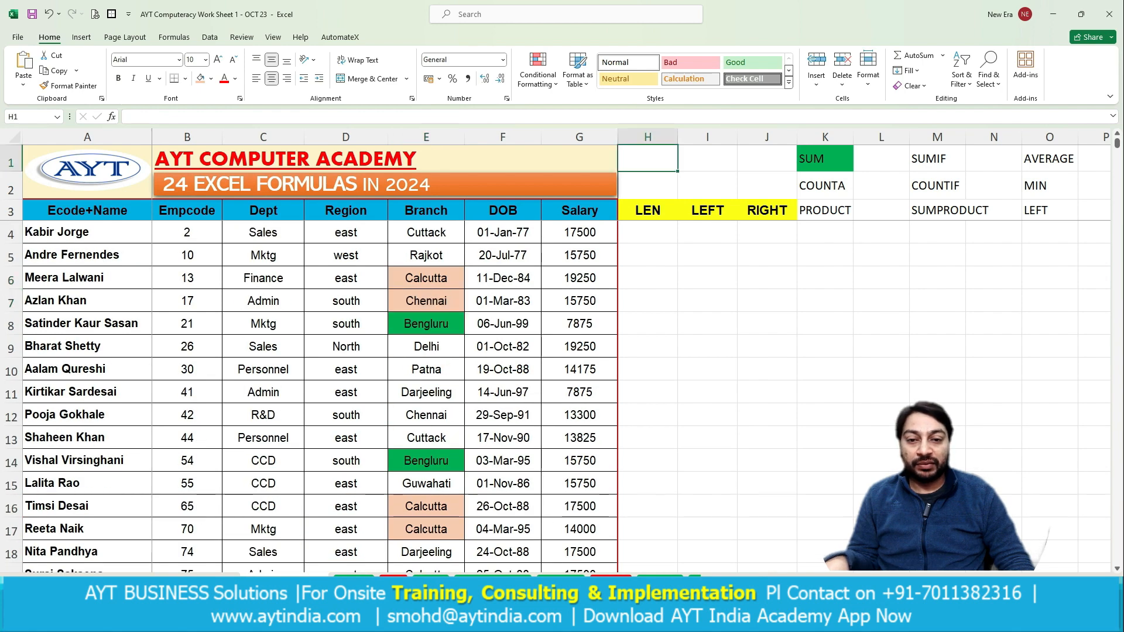
{"action": "type", "text": "="}
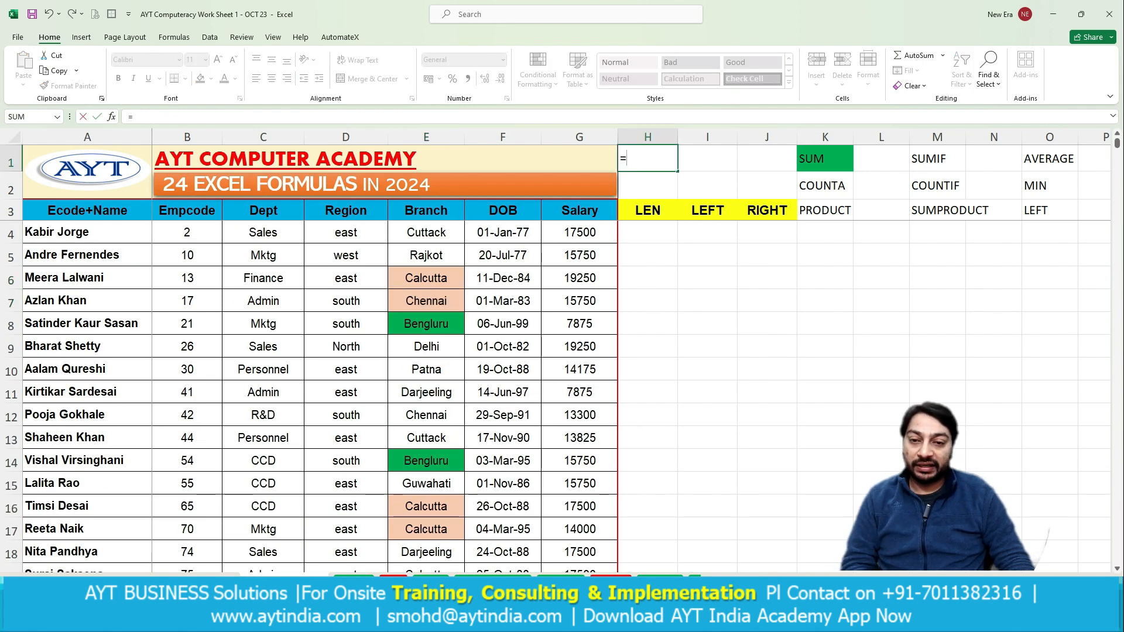
{"action": "left_click", "coordinate": [580, 278]}
{"action": "type", "text": "+"}
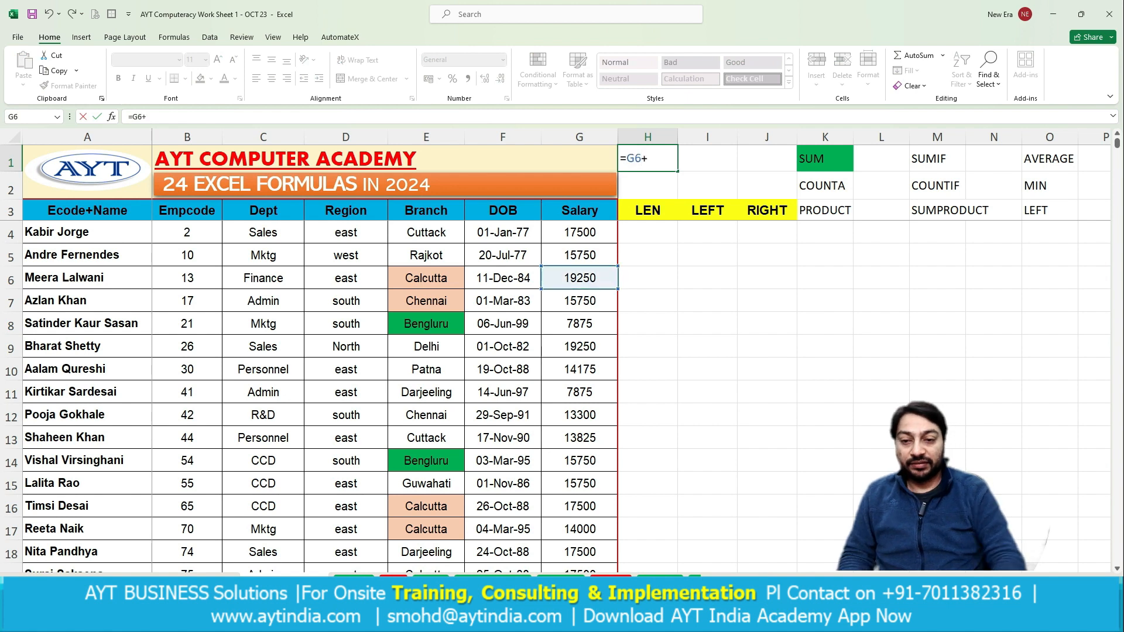
{"action": "left_click", "coordinate": [579, 301]}
{"action": "type", "text": "+"}
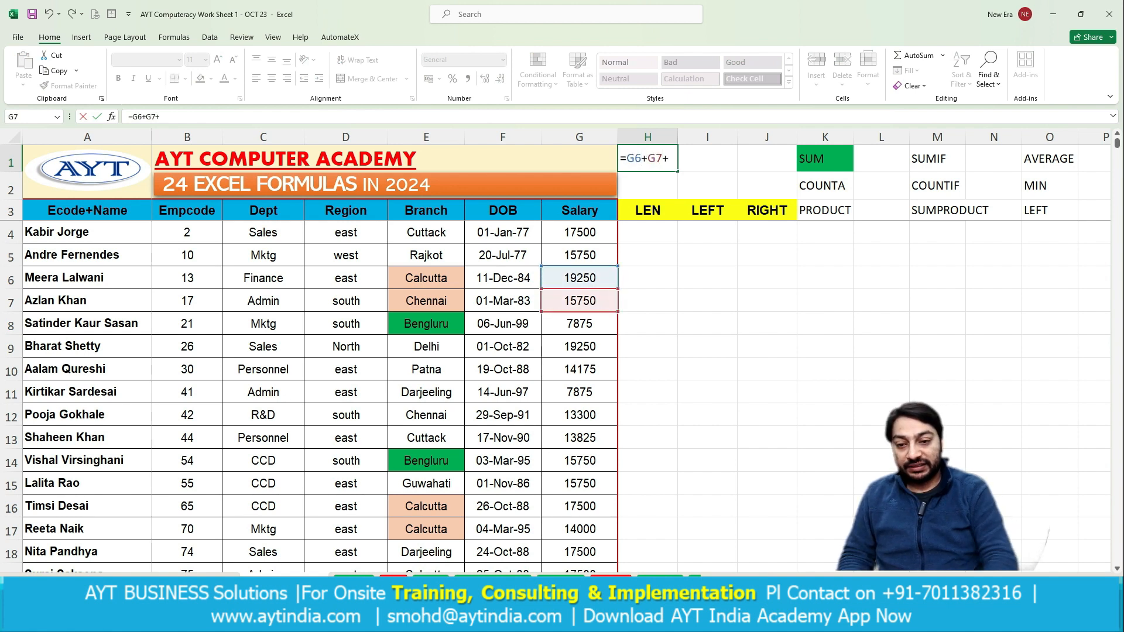
Add the salaries in G16, G17, G21 and G22 to the H1 formula and enter it.
{"action": "left_click", "coordinate": [580, 506]}
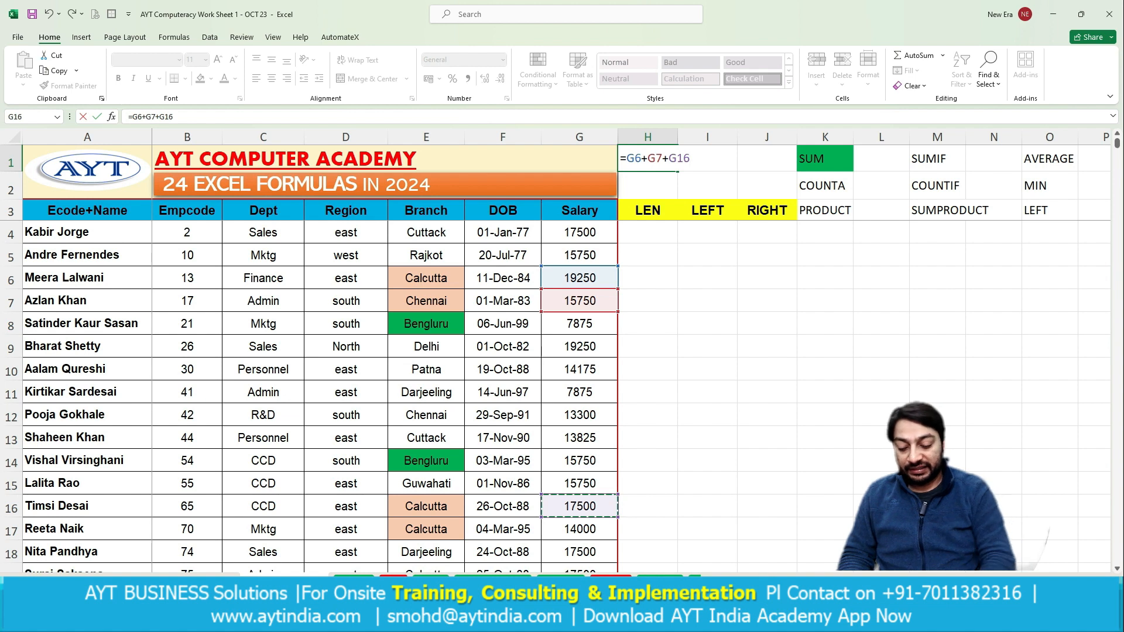
{"action": "type", "text": "+"}
{"action": "left_click", "coordinate": [580, 529]}
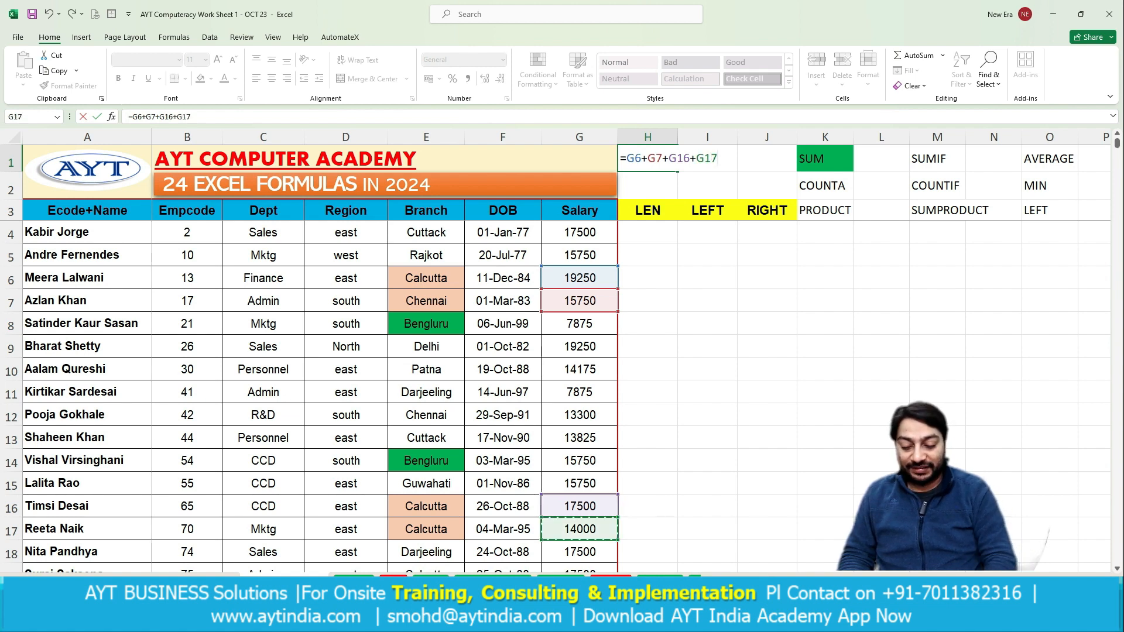
{"action": "scroll", "coordinate": [320, 352], "scroll_direction": "down", "scroll_amount": 3}
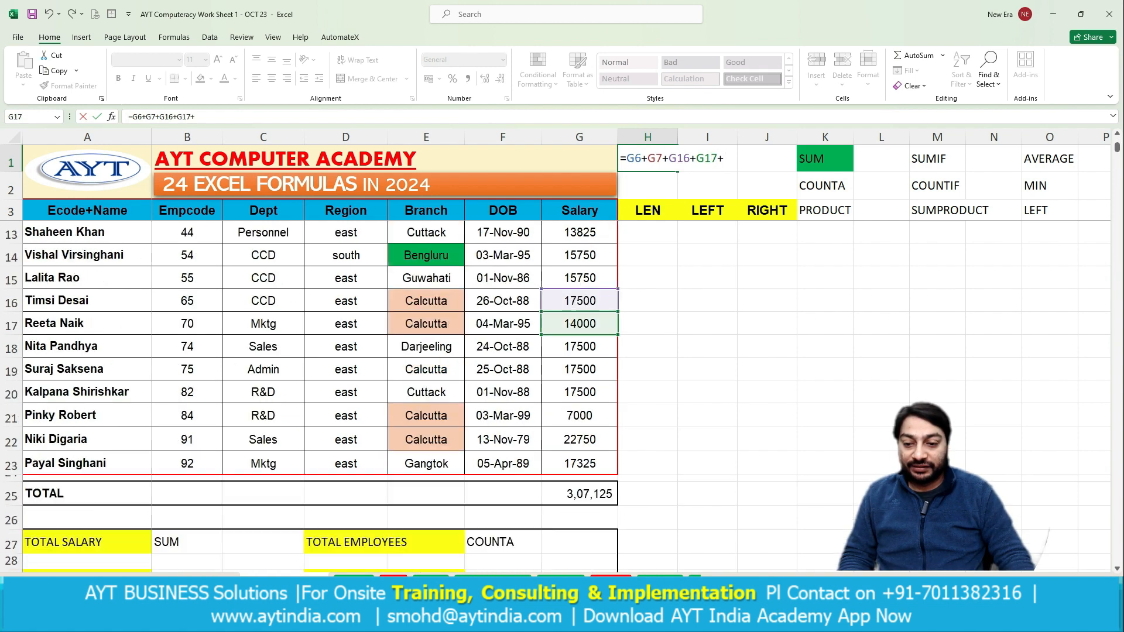
{"action": "left_click", "coordinate": [579, 416]}
{"action": "type", "text": "+"}
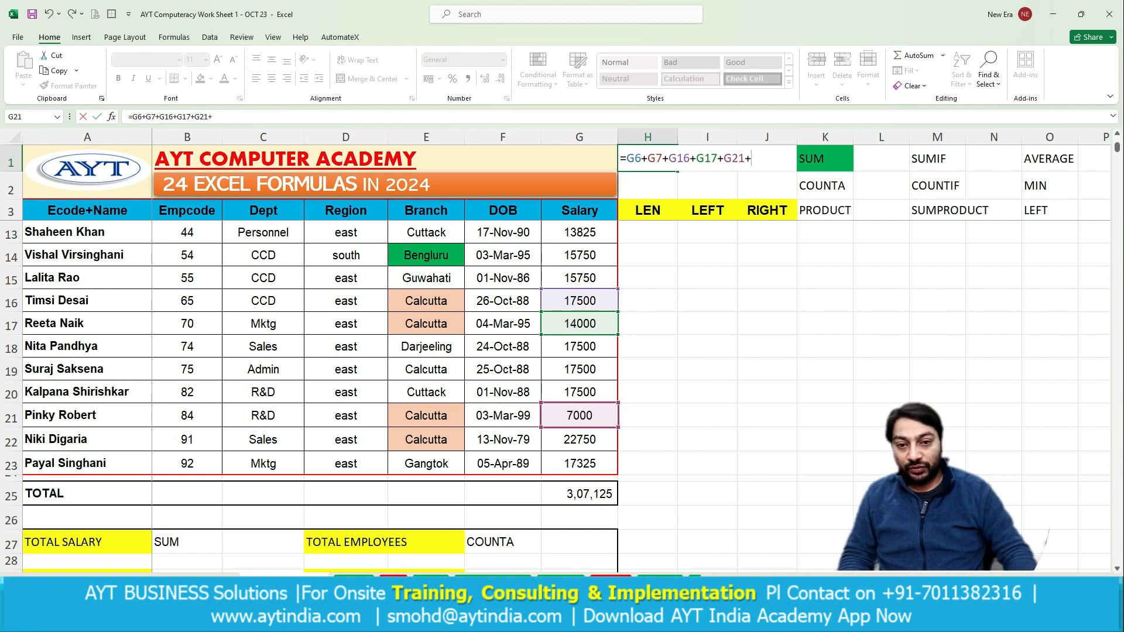
{"action": "left_click", "coordinate": [579, 440]}
{"action": "key", "text": "Return"}
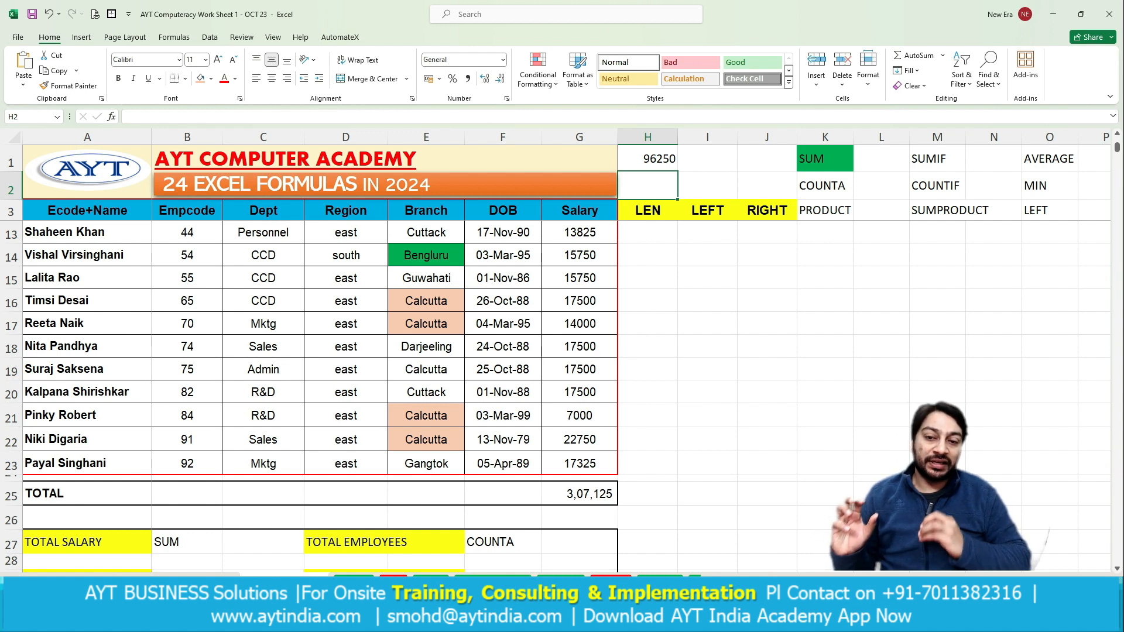
Start a SUMIF formula in C29, beside Bengluru, with the Branch cells E4:E23 as its range.
{"action": "scroll", "coordinate": [319, 380], "scroll_direction": "down", "scroll_amount": 2}
{"action": "scroll", "coordinate": [319, 380], "scroll_direction": "down", "scroll_amount": 1}
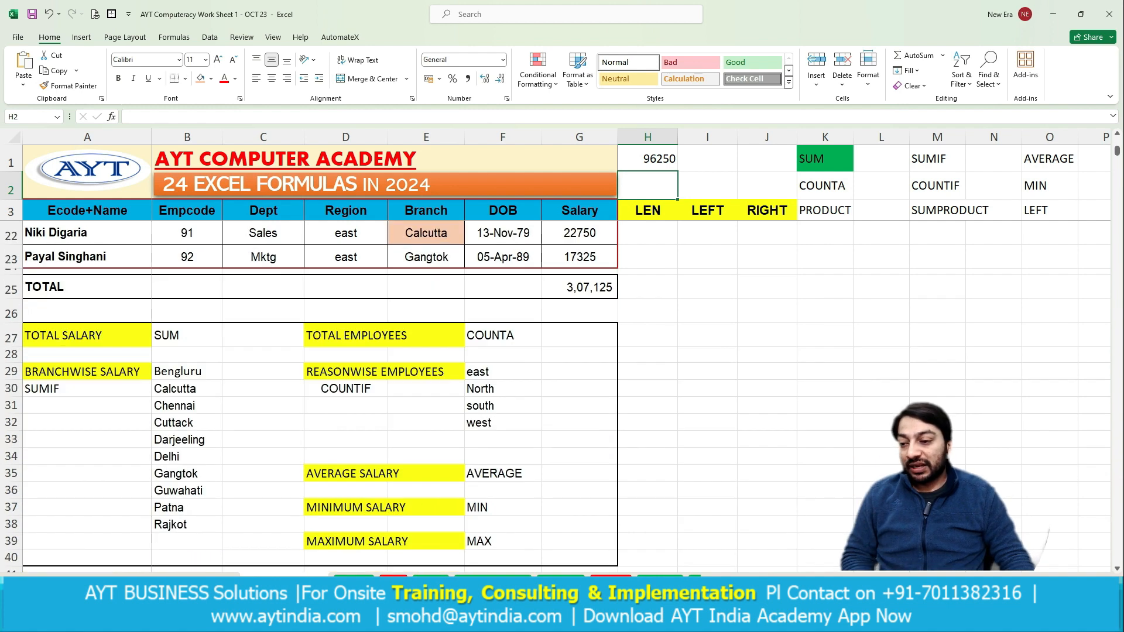
{"action": "left_click", "coordinate": [263, 371]}
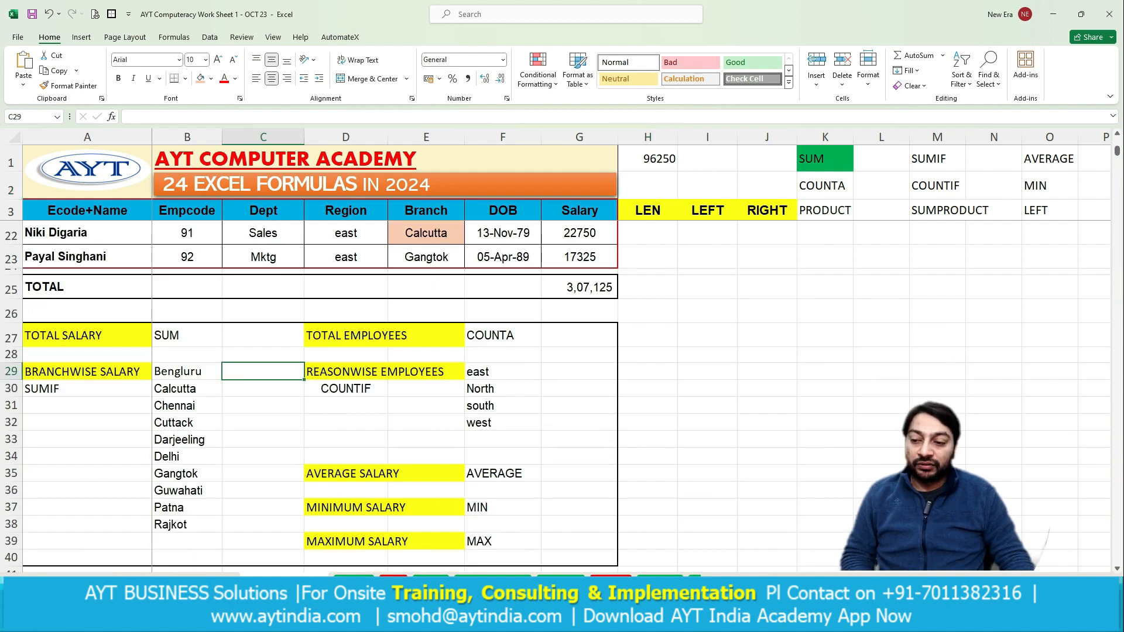
{"action": "type", "text": "=SUM"}
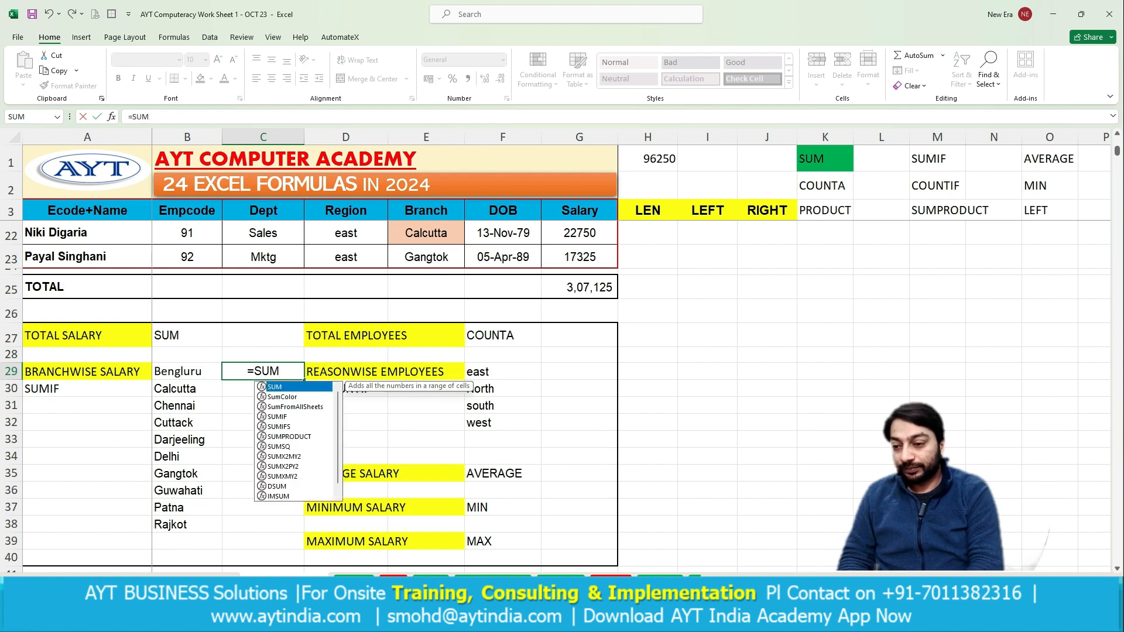
{"action": "type", "text": "IF("}
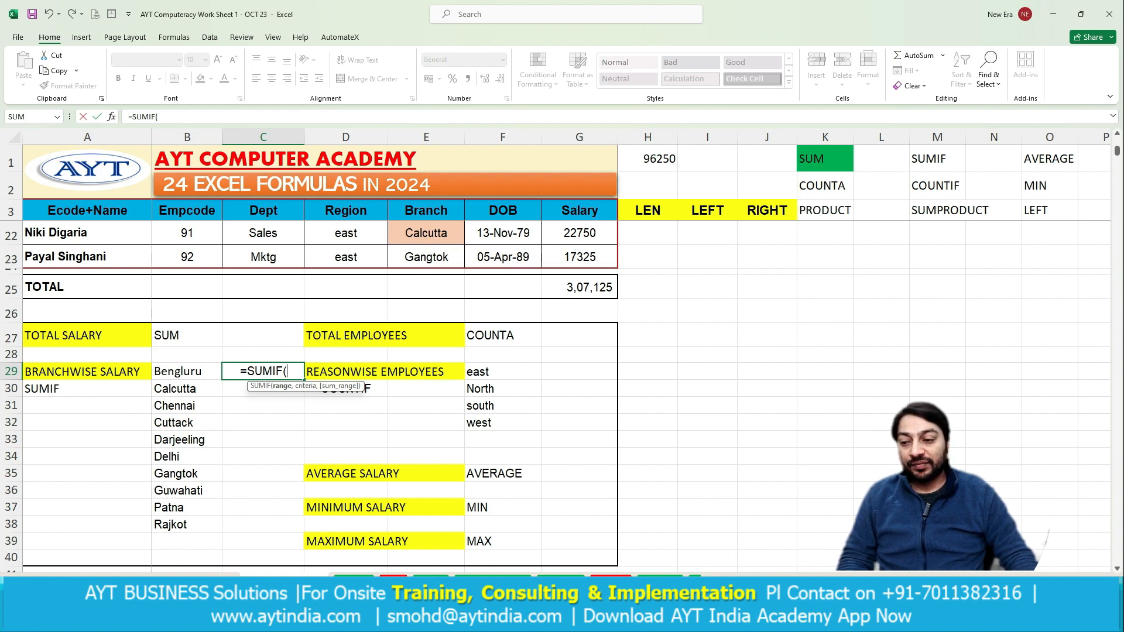
{"action": "scroll", "coordinate": [319, 398], "scroll_direction": "up", "scroll_amount": 6}
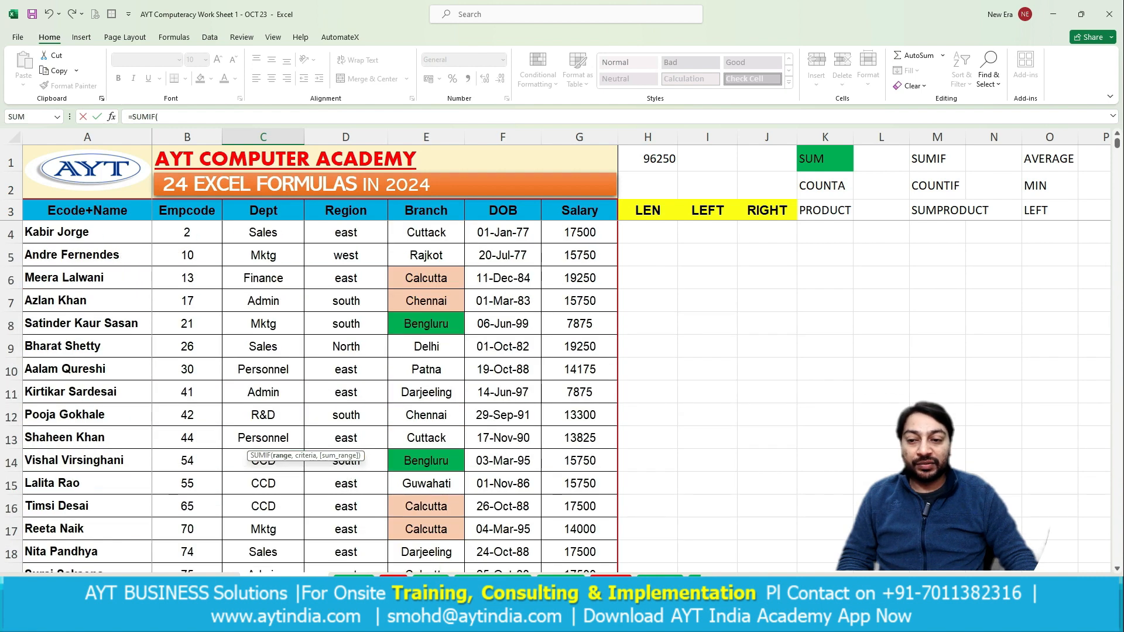
{"action": "left_click_drag", "start_coordinate": [426, 232], "coordinate": [426, 557]}
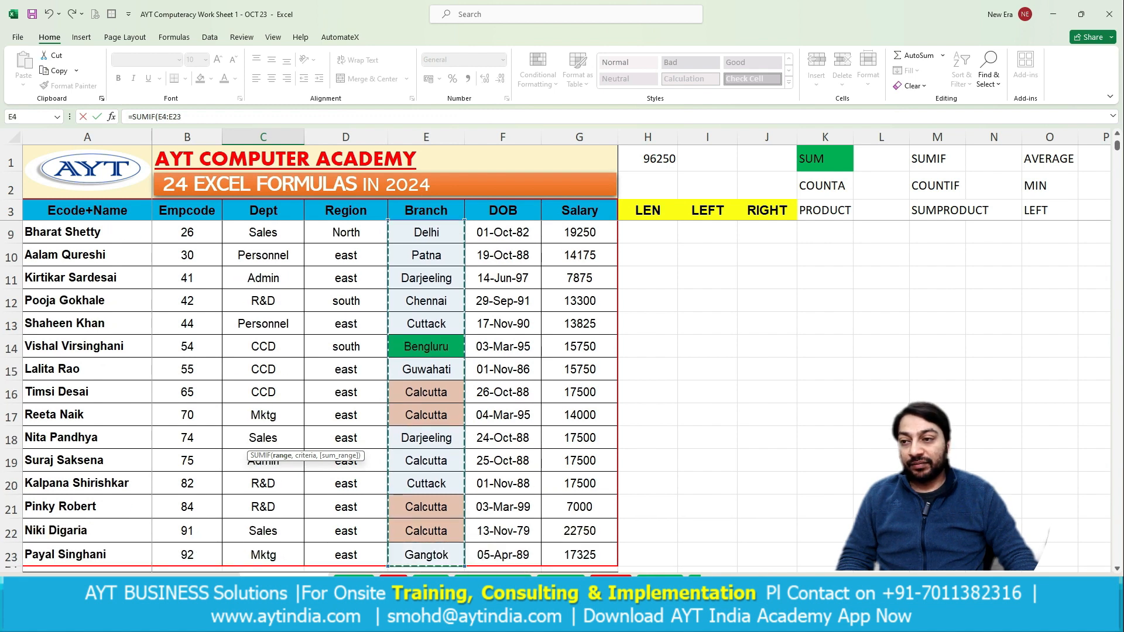
Make the SUMIF range absolute as $E$4:$E$23 and continue to the criteria argument.
{"action": "left_click", "coordinate": [182, 117]}
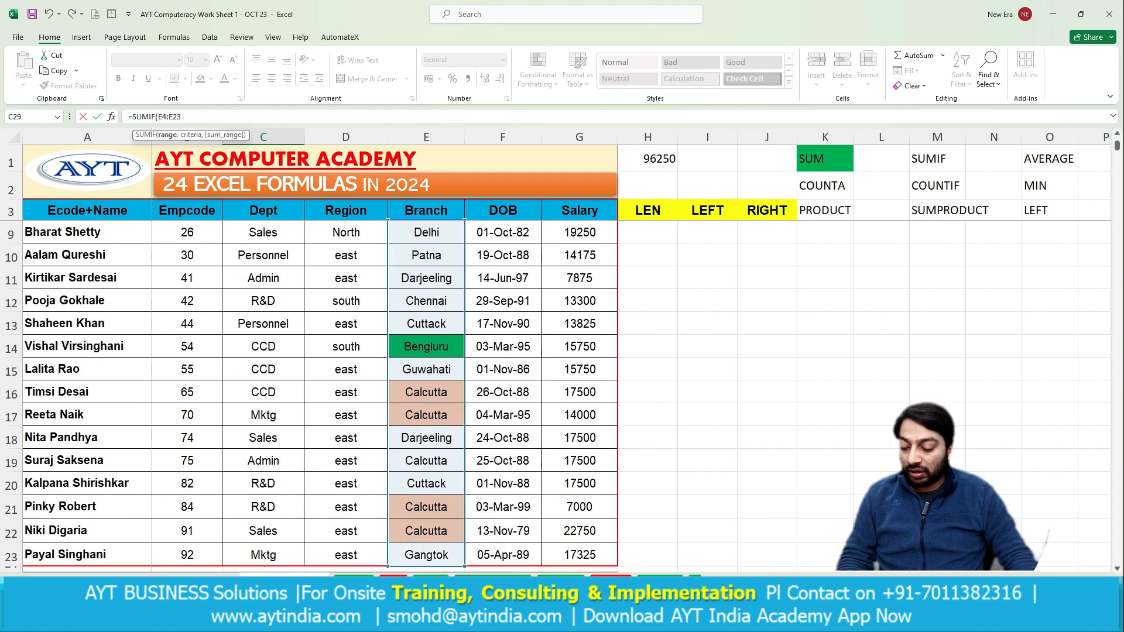
{"action": "key", "text": "F4"}
{"action": "left_click", "coordinate": [163, 117]}
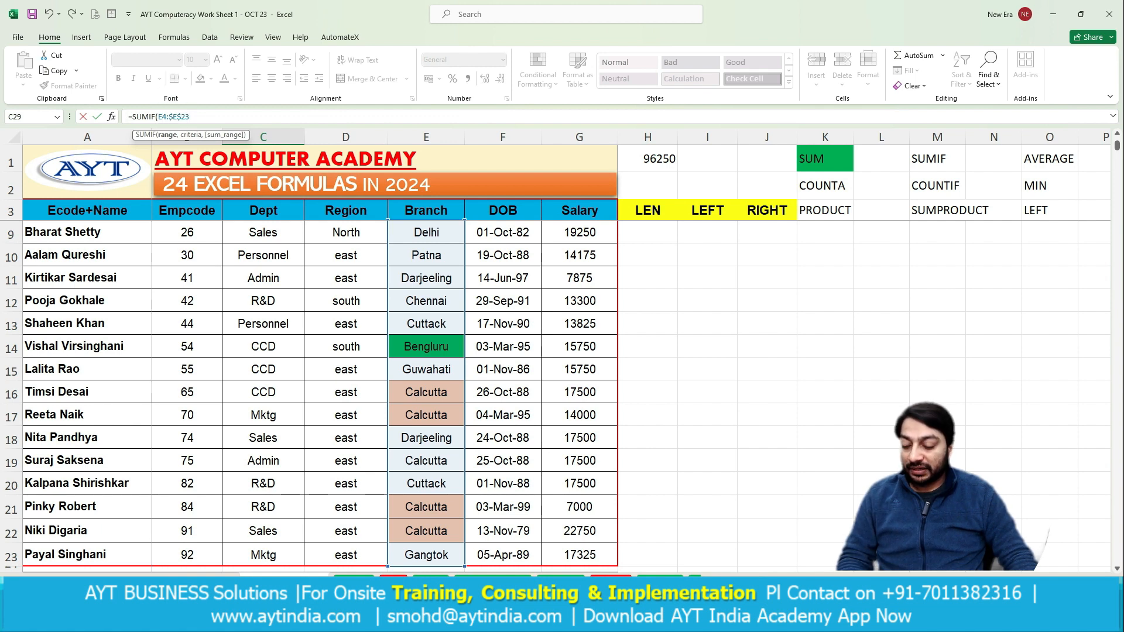
{"action": "key", "text": "F4"}
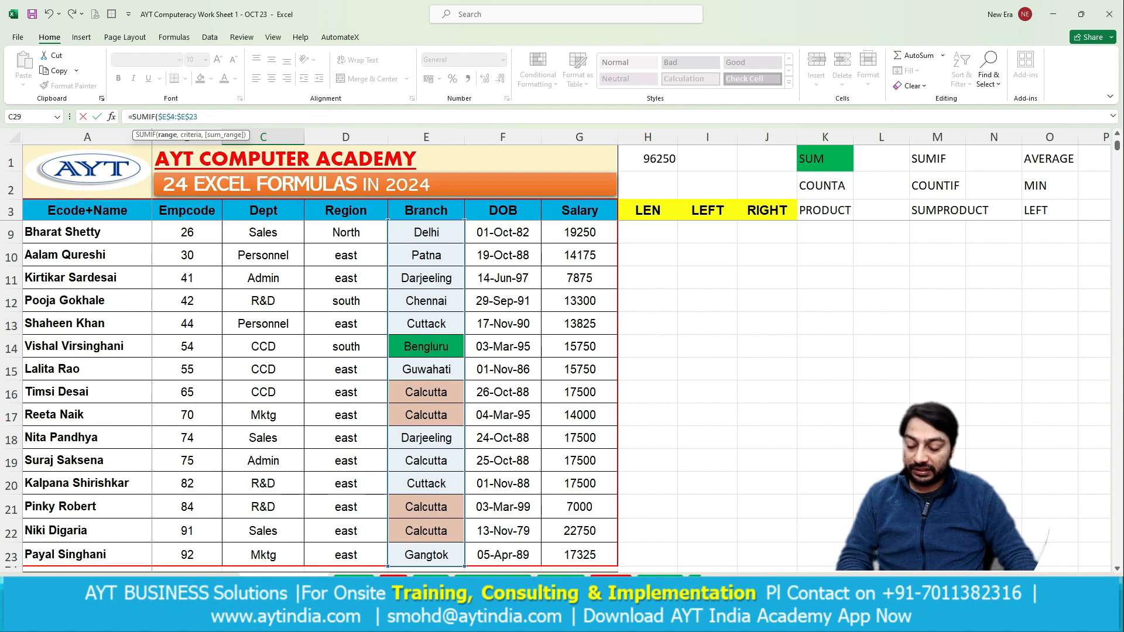
{"action": "type", "text": ","}
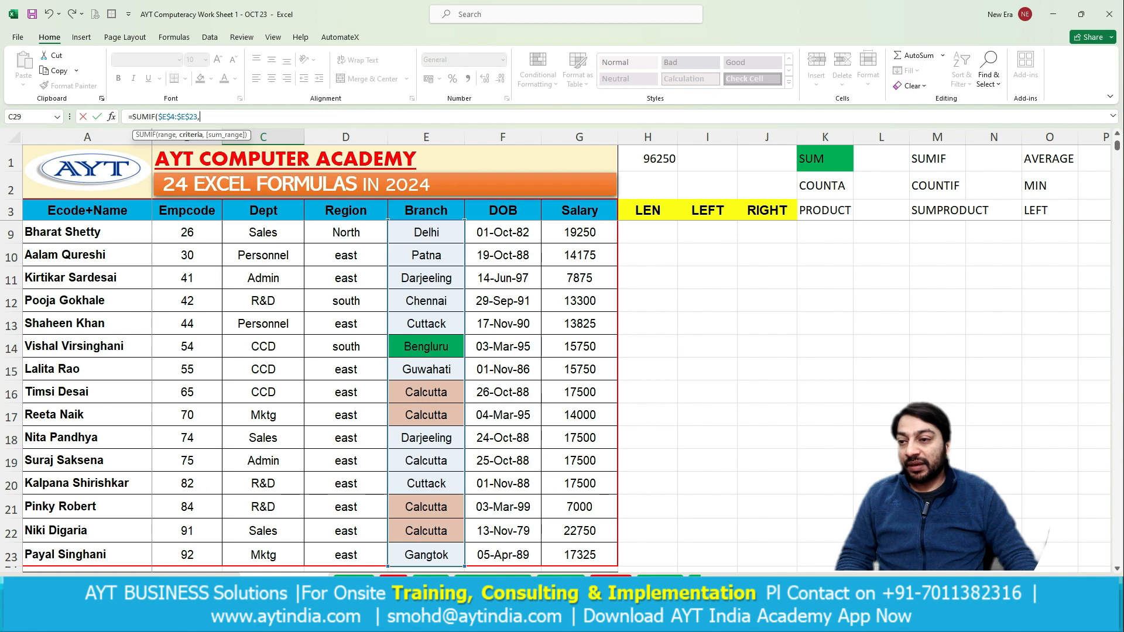
{"action": "scroll", "coordinate": [322, 393], "scroll_direction": "down", "scroll_amount": 5}
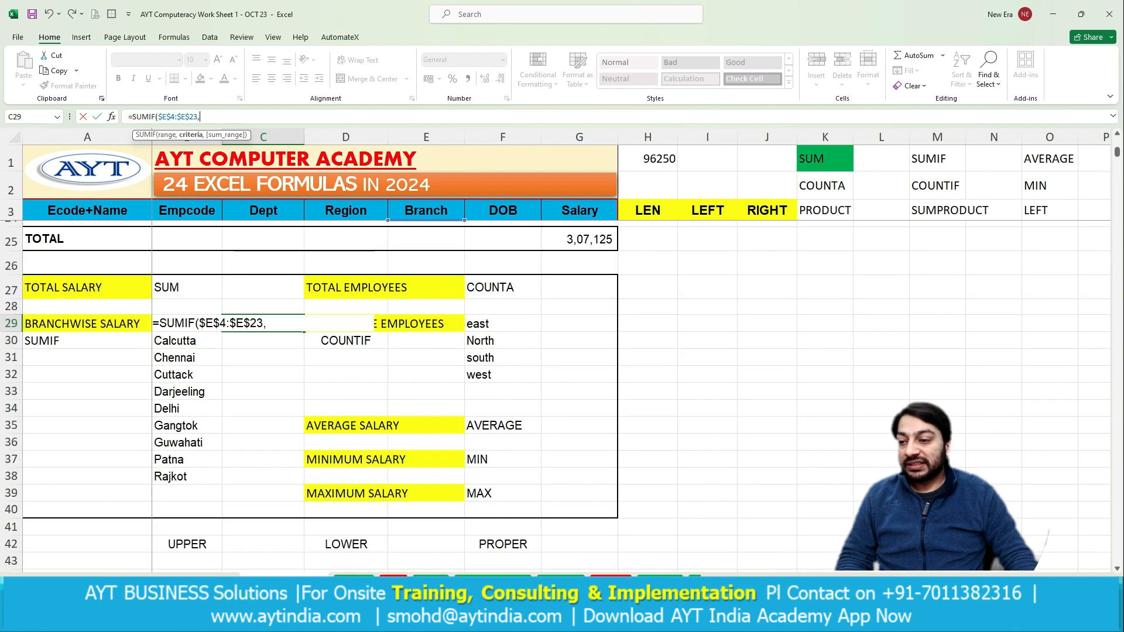
Use the Bengluru cell B29 as the criteria of the C29 SUMIF formula and continue to the sum range.
{"action": "left_click", "coordinate": [187, 341]}
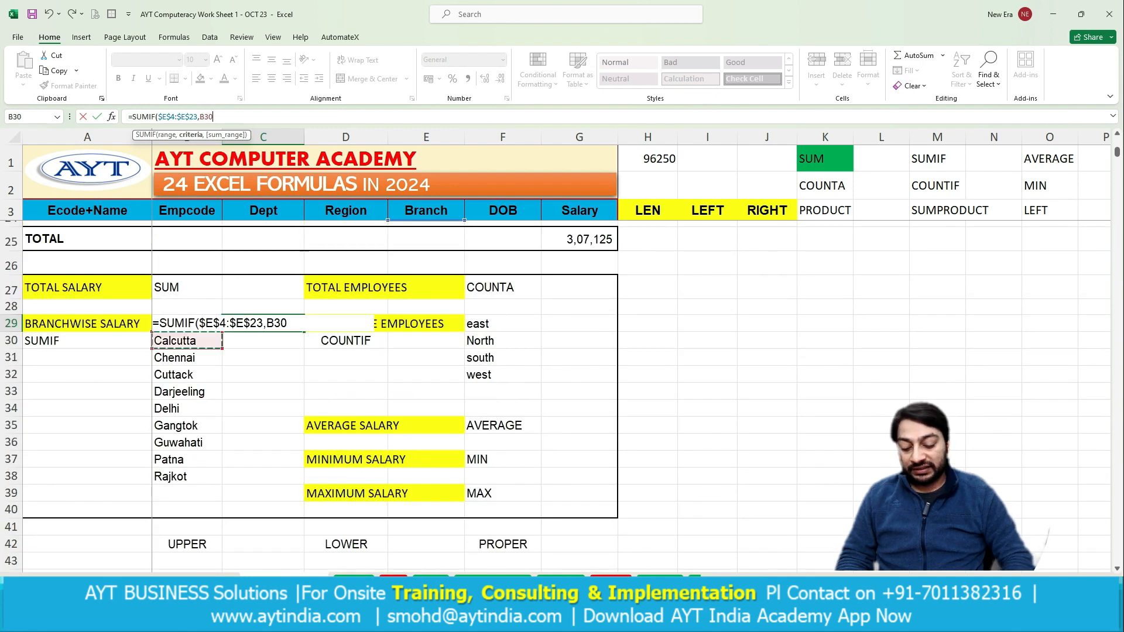
{"action": "key", "text": "Up"}
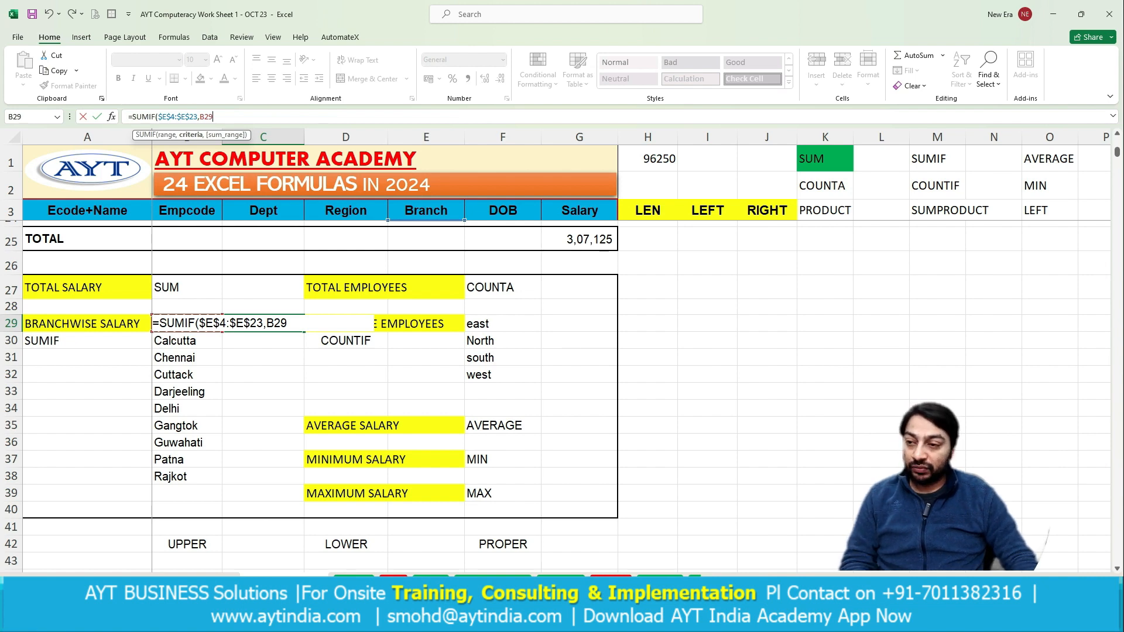
{"action": "type", "text": ","}
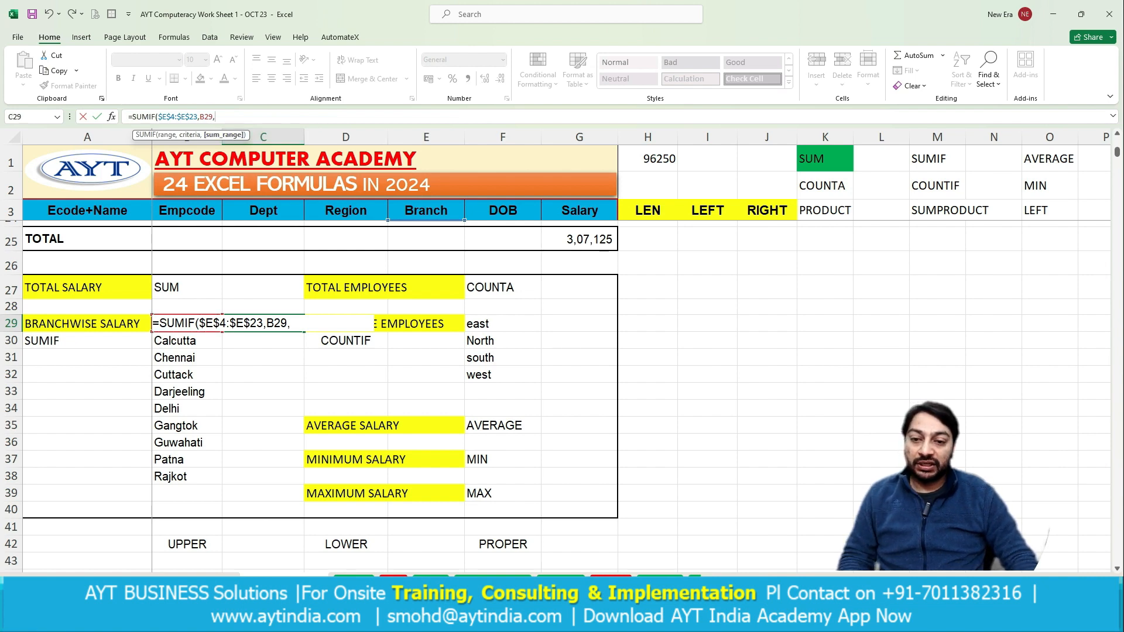
Complete the C29 SUMIF with the Salary cells as absolute sum range $G$4:$G$23 and enter it.
{"action": "scroll", "coordinate": [322, 392], "scroll_direction": "up", "scroll_amount": 7}
{"action": "left_click_drag", "start_coordinate": [579, 231], "coordinate": [585, 471]}
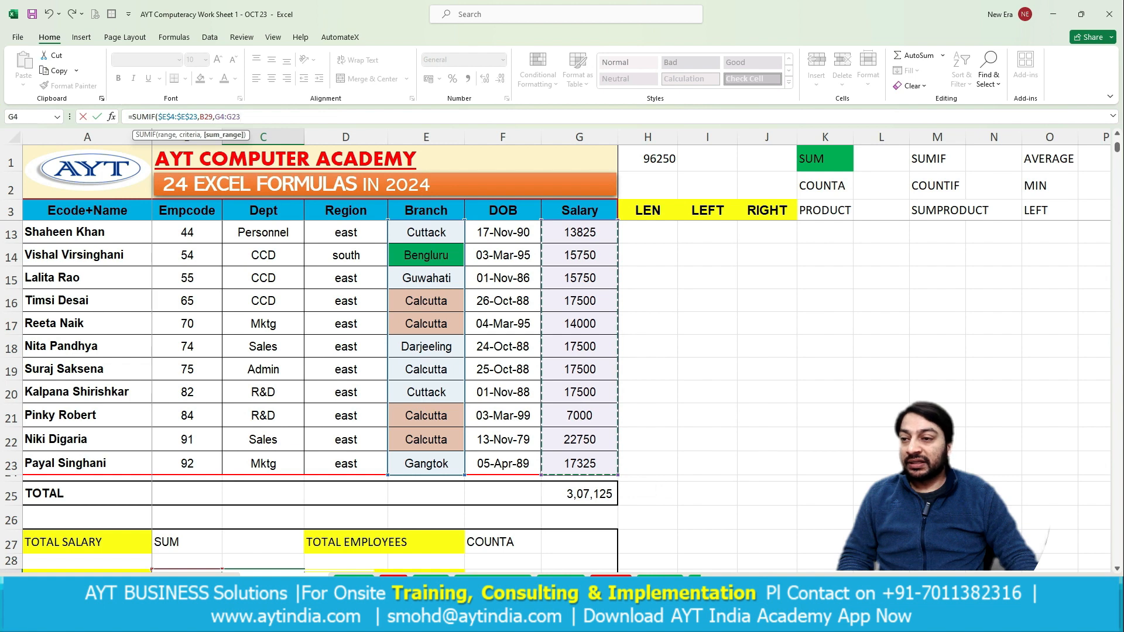
{"action": "left_click", "coordinate": [234, 117]}
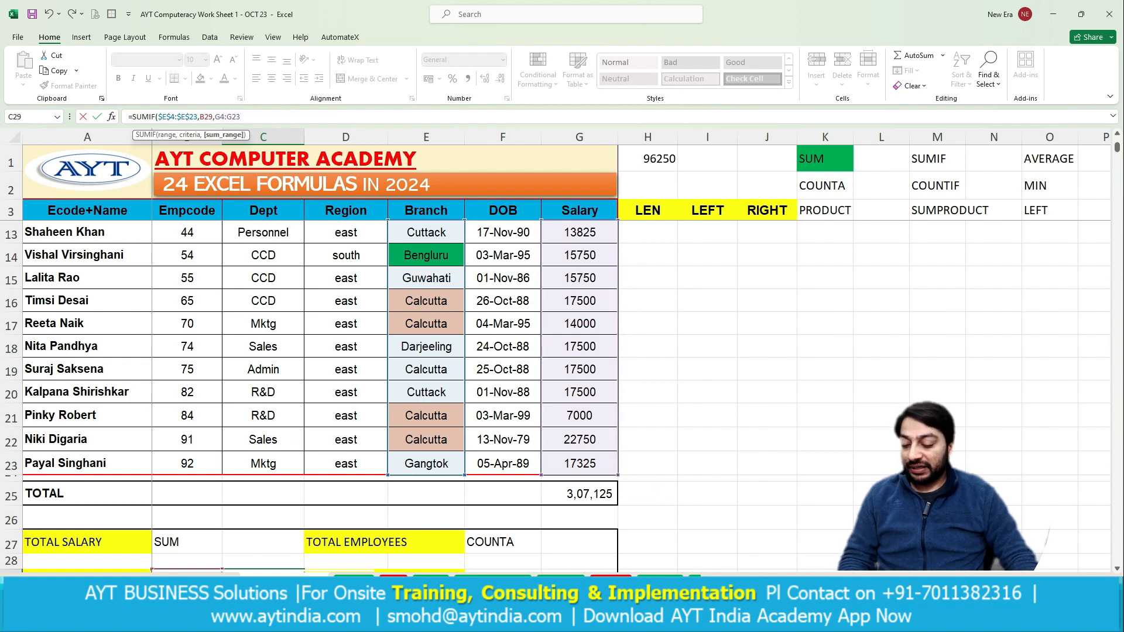
{"action": "key", "text": "F4"}
{"action": "left_click", "coordinate": [220, 117]}
{"action": "key", "text": "Return"}
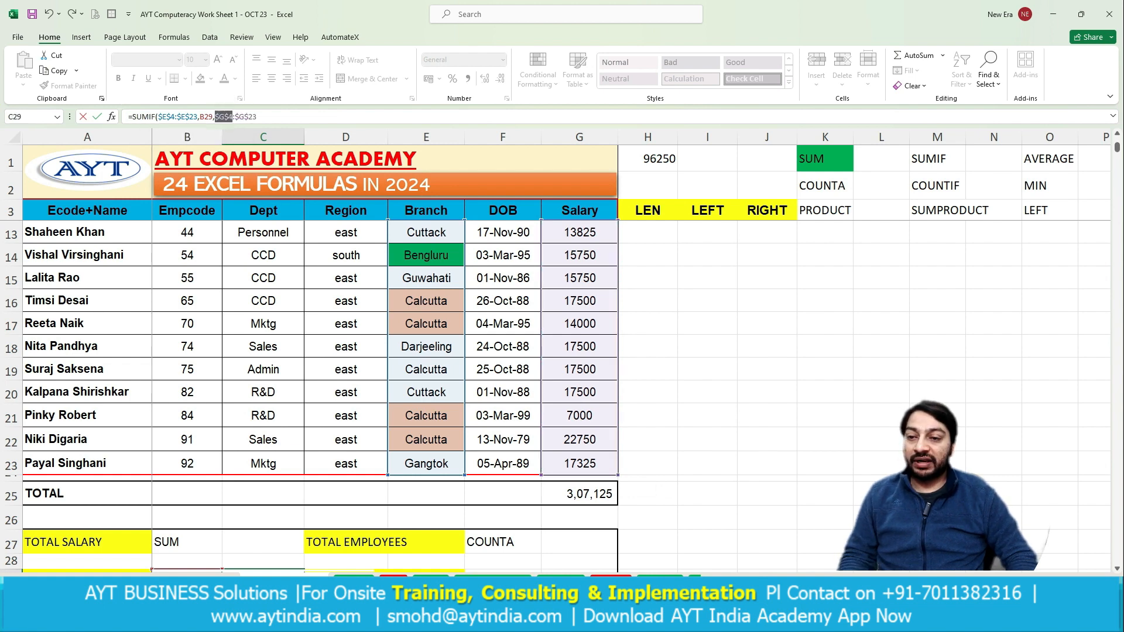
{"action": "scroll", "coordinate": [316, 381], "scroll_direction": "down", "scroll_amount": 3}
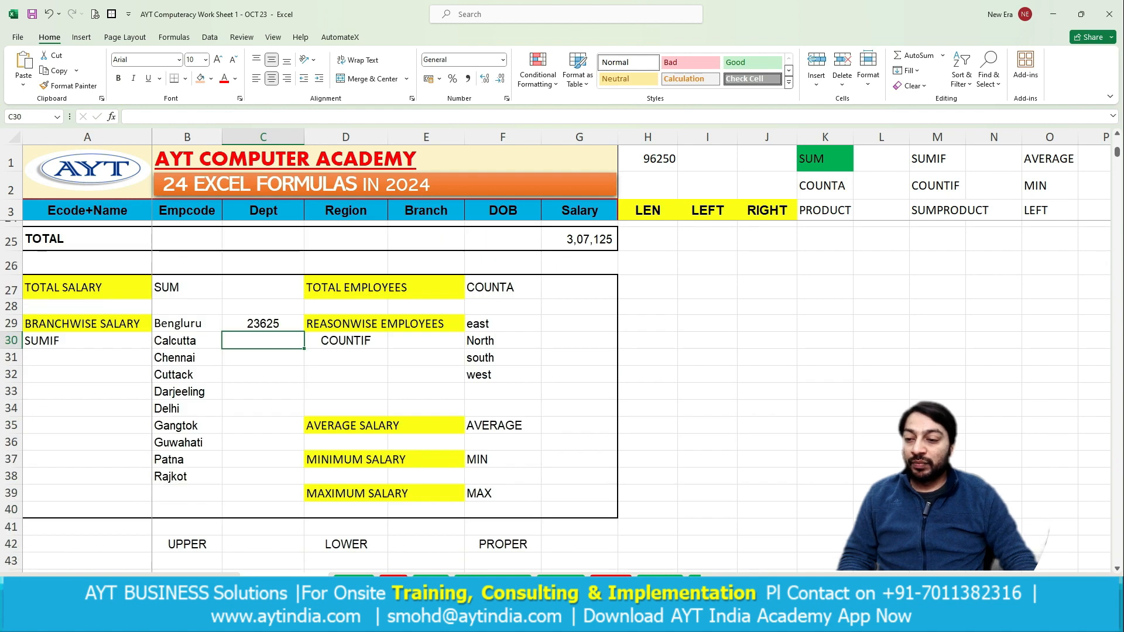
{"action": "left_click", "coordinate": [262, 324]}
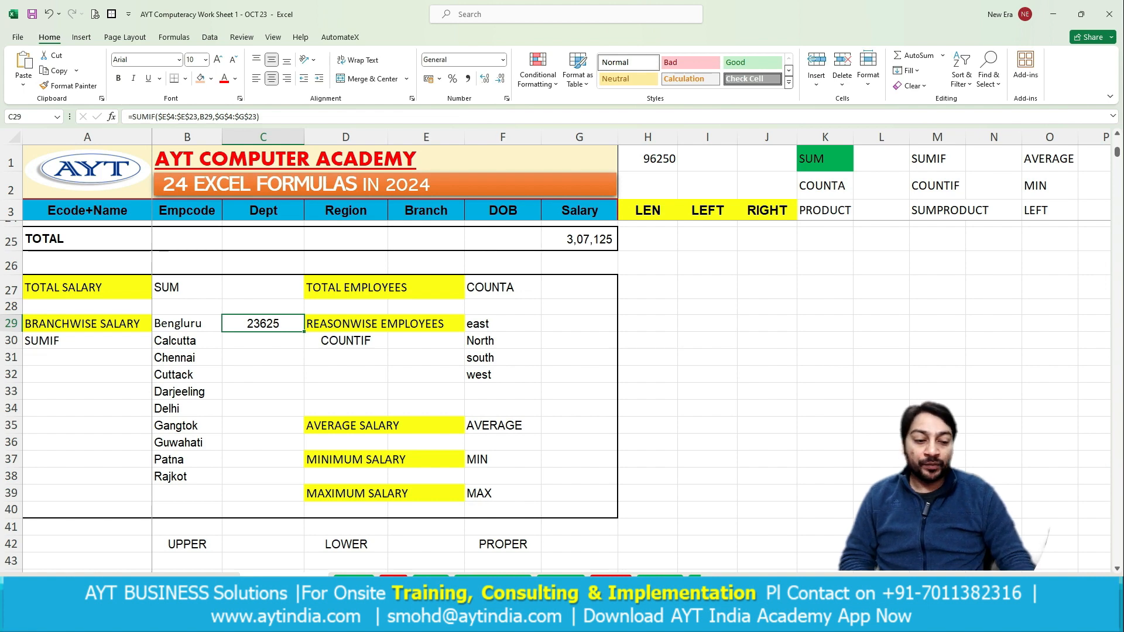
Start a SUMIF formula in C30, beside Calcutta, with the Branch cells E4:E23 as its range.
{"action": "scroll", "coordinate": [556, 351], "scroll_direction": "up", "scroll_amount": 2}
{"action": "scroll", "coordinate": [556, 351], "scroll_direction": "up", "scroll_amount": 2}
{"action": "scroll", "coordinate": [556, 351], "scroll_direction": "down", "scroll_amount": 3}
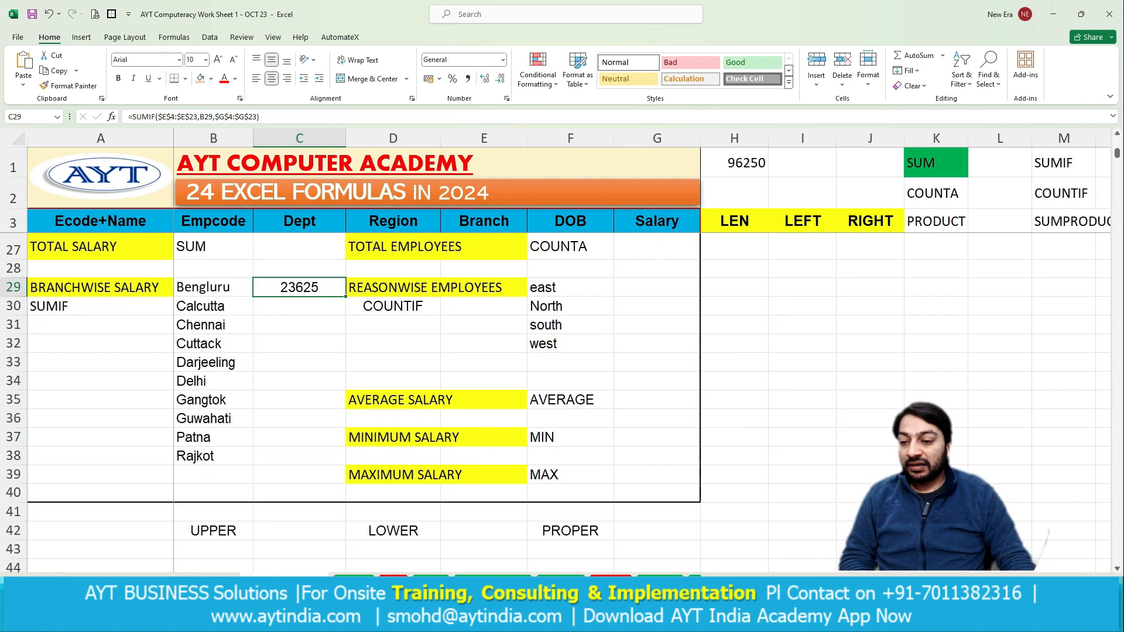
{"action": "key", "text": "Down"}
{"action": "type", "text": "=S"}
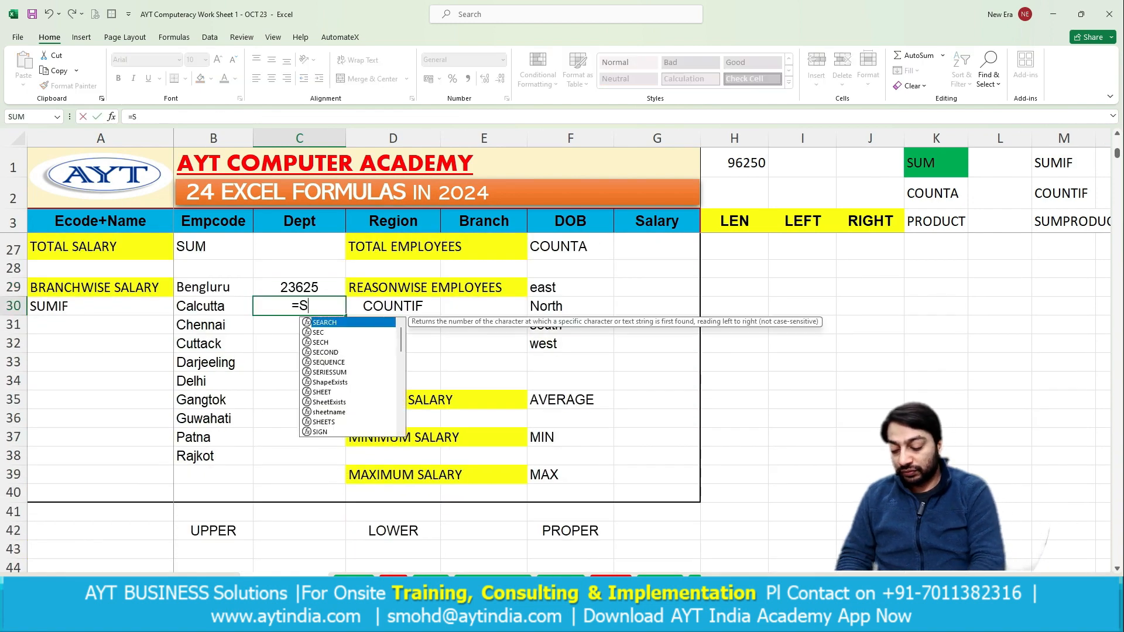
{"action": "type", "text": "UMIF("}
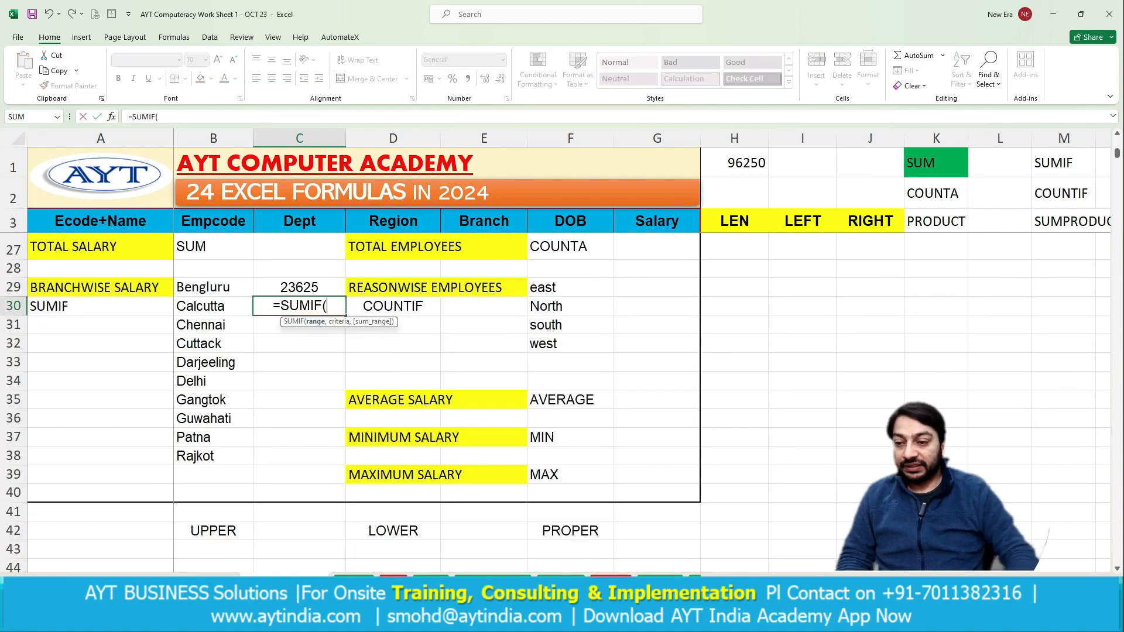
{"action": "scroll", "coordinate": [363, 398], "scroll_direction": "up", "scroll_amount": 8}
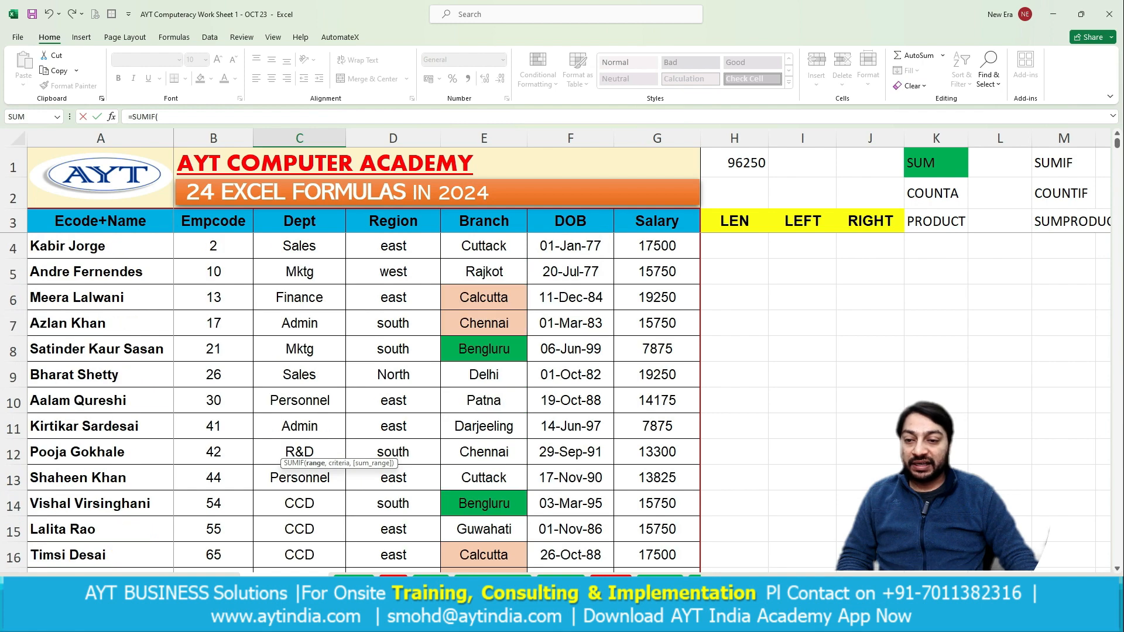
{"action": "left_click_drag", "start_coordinate": [484, 246], "coordinate": [484, 533]}
{"action": "scroll", "coordinate": [363, 398], "scroll_direction": "down", "scroll_amount": 3}
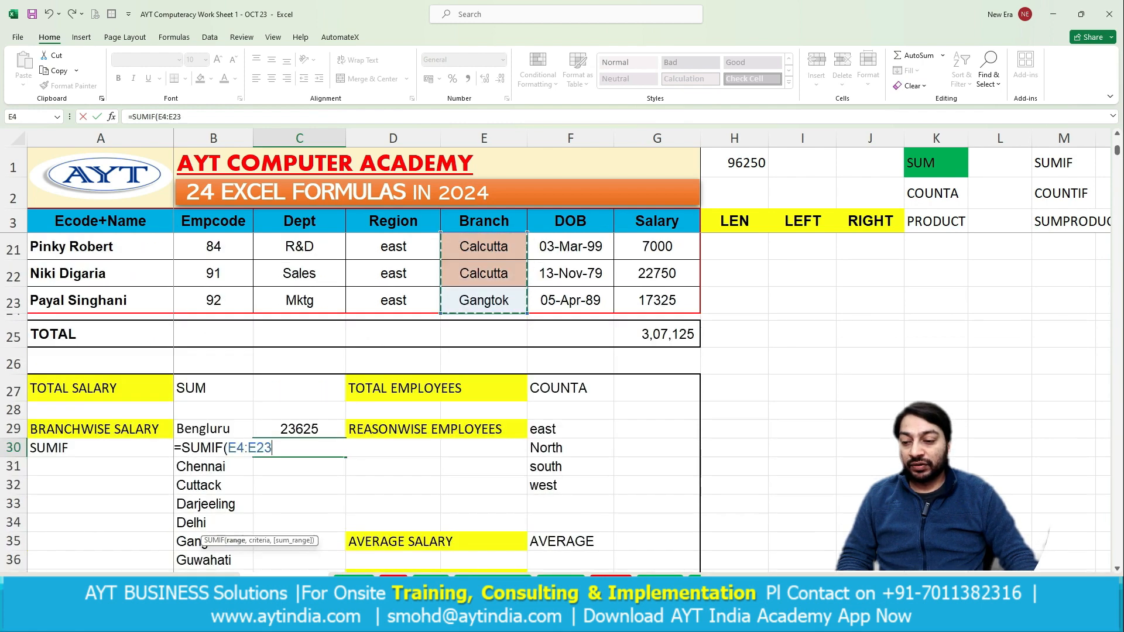
Make the C30 formula's range absolute as $E$4:$E$23 and use the Calcutta cell B30 as the criteria.
{"action": "key", "text": "F4"}
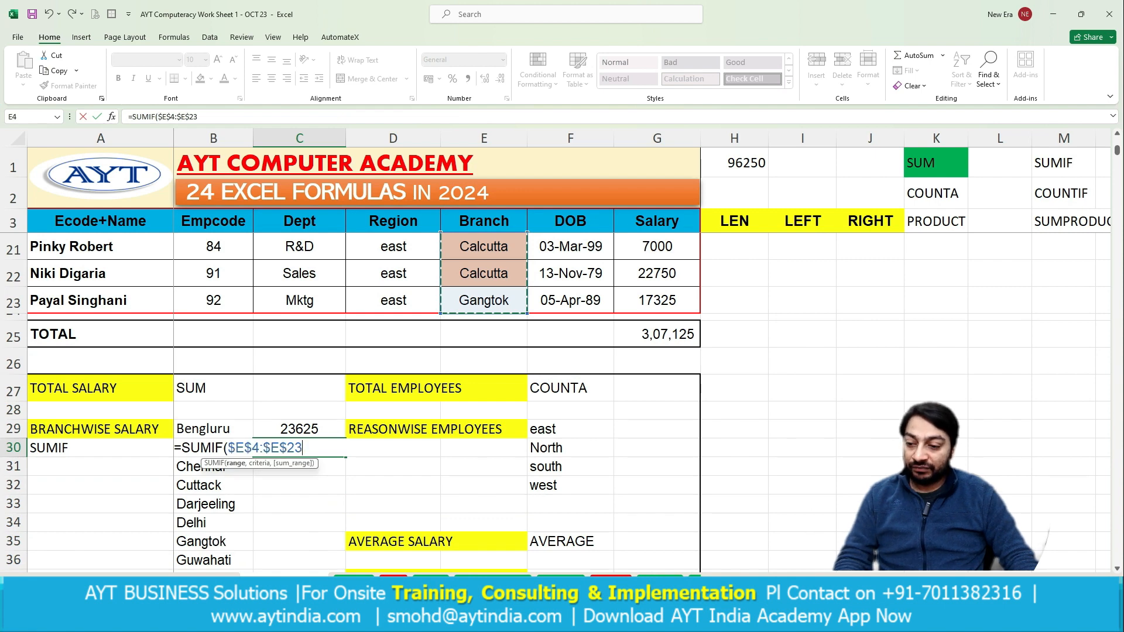
{"action": "type", "text": ","}
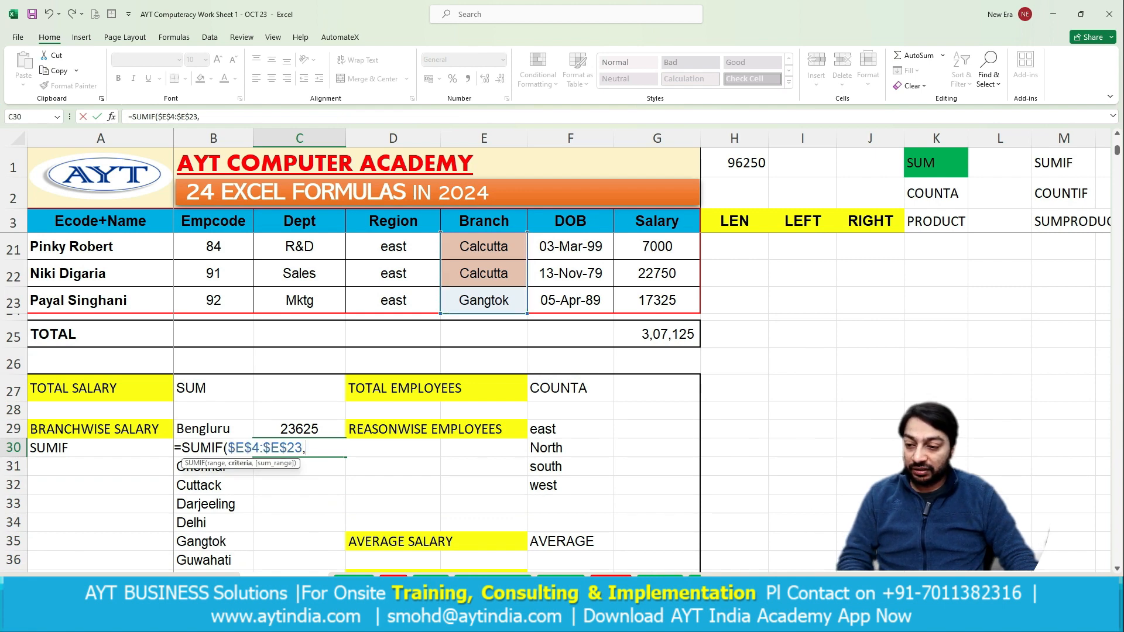
{"action": "scroll", "coordinate": [363, 351], "scroll_direction": "down", "scroll_amount": 1}
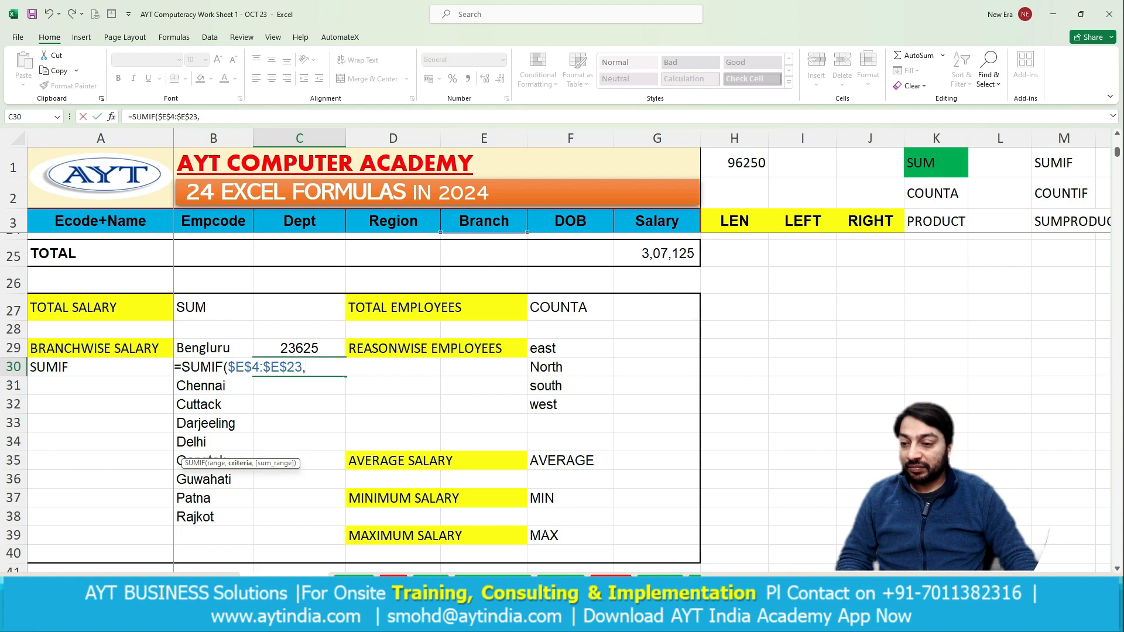
{"action": "left_click", "coordinate": [213, 390]}
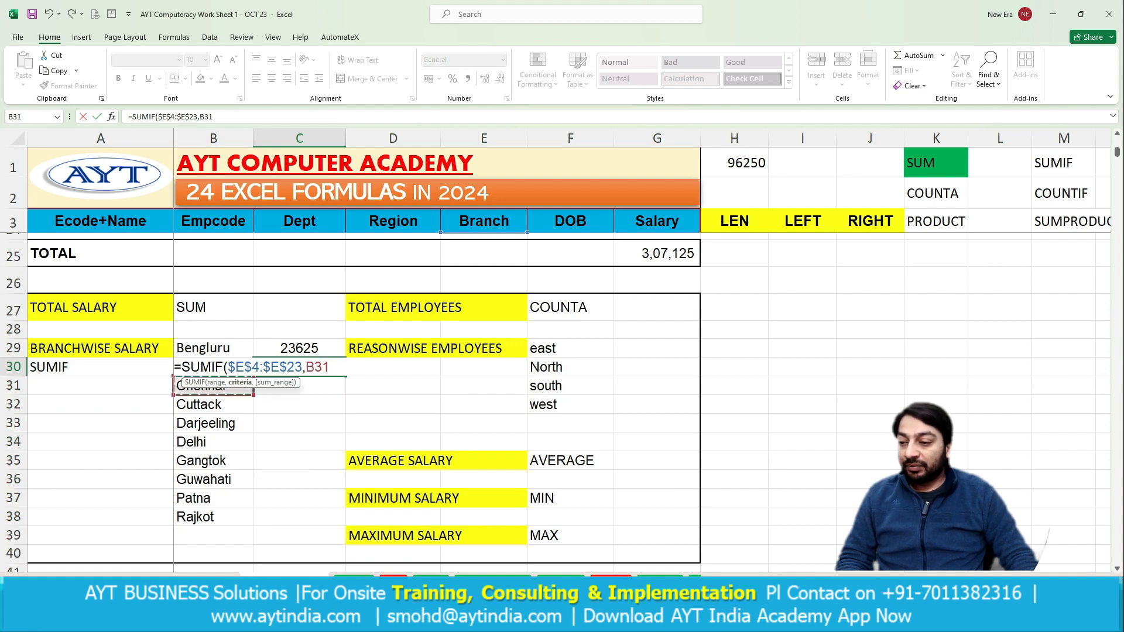
{"action": "key", "text": "Up"}
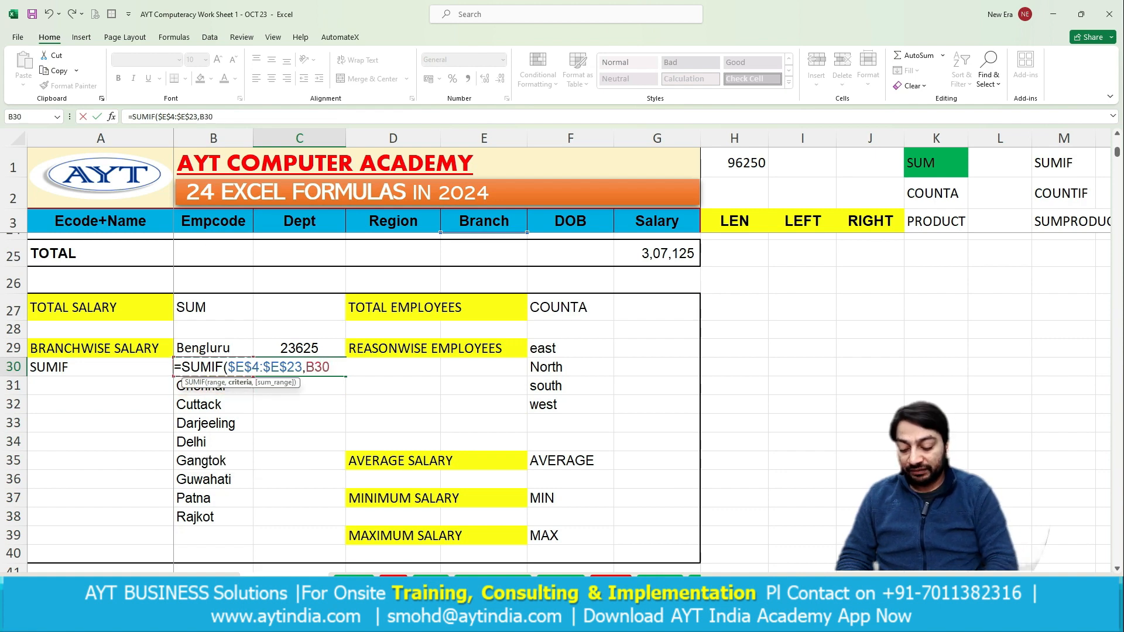
{"action": "type", "text": ","}
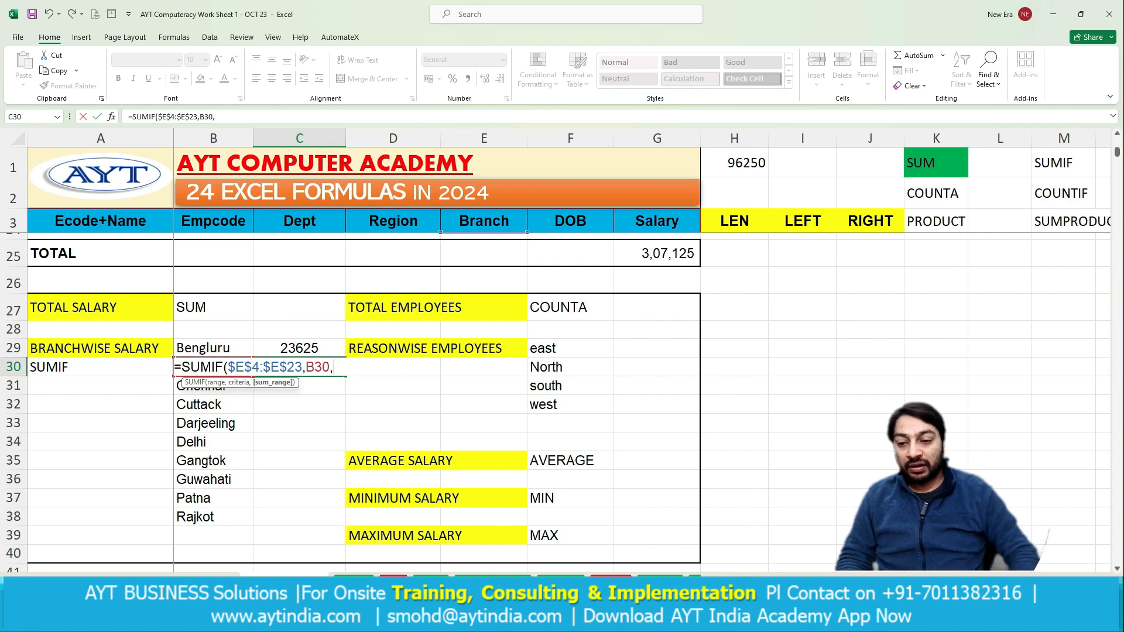
Complete the C30 SUMIF with the Salary cells G4:$G$23 as the sum range and enter it.
{"action": "scroll", "coordinate": [363, 398], "scroll_direction": "up", "scroll_amount": 7}
{"action": "left_click_drag", "start_coordinate": [657, 246], "coordinate": [657, 536]}
{"action": "key", "text": "F4"}
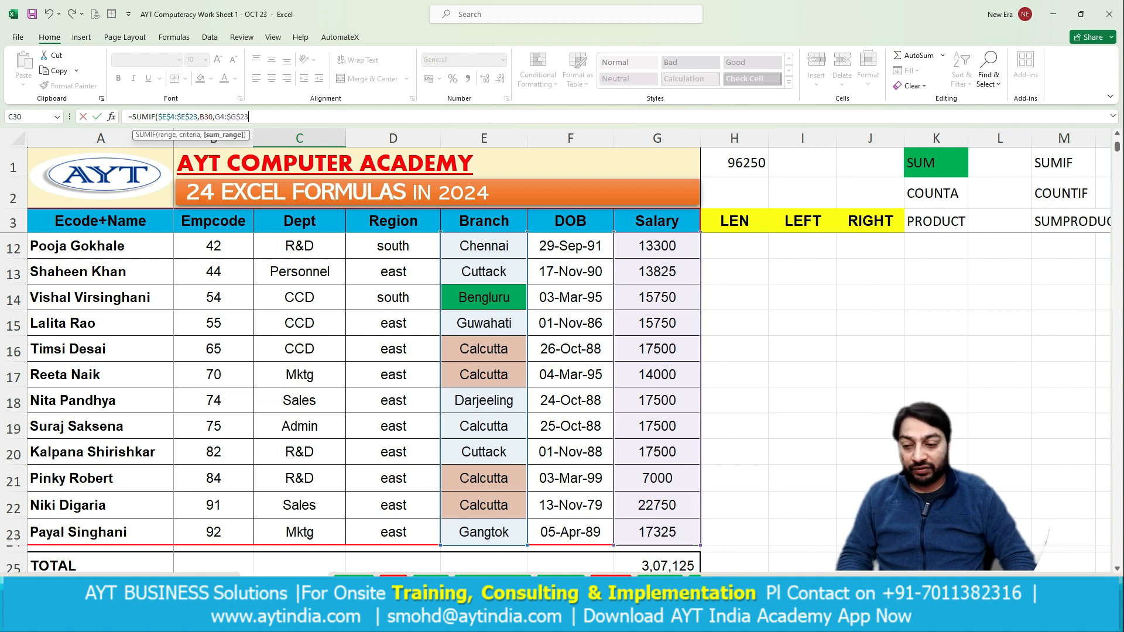
{"action": "key", "text": "Return"}
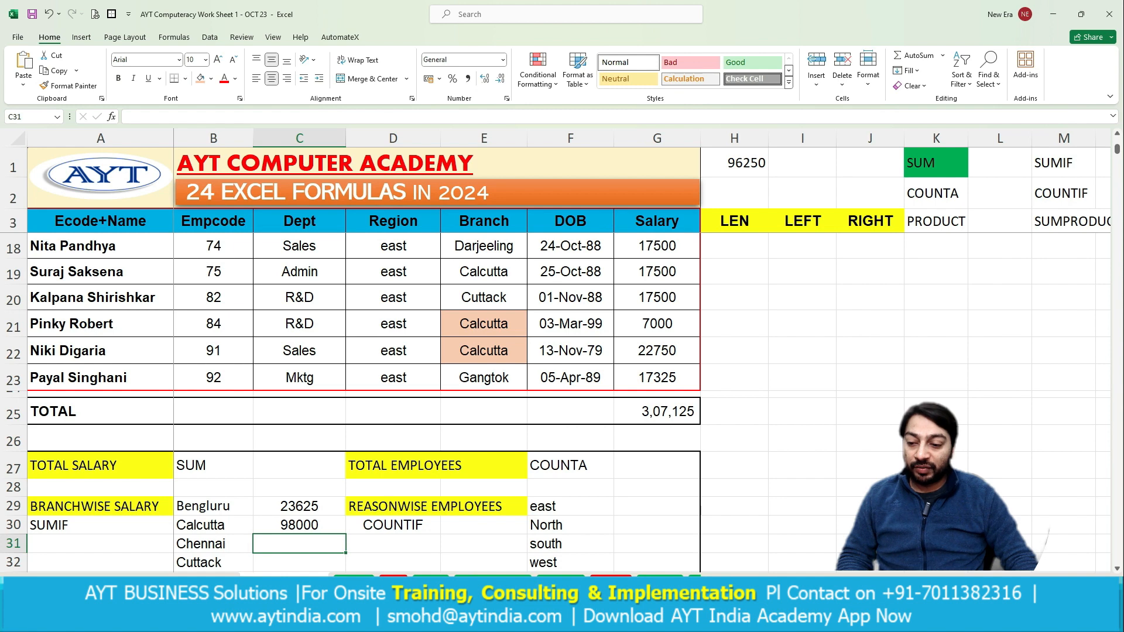
{"action": "key", "text": "Up"}
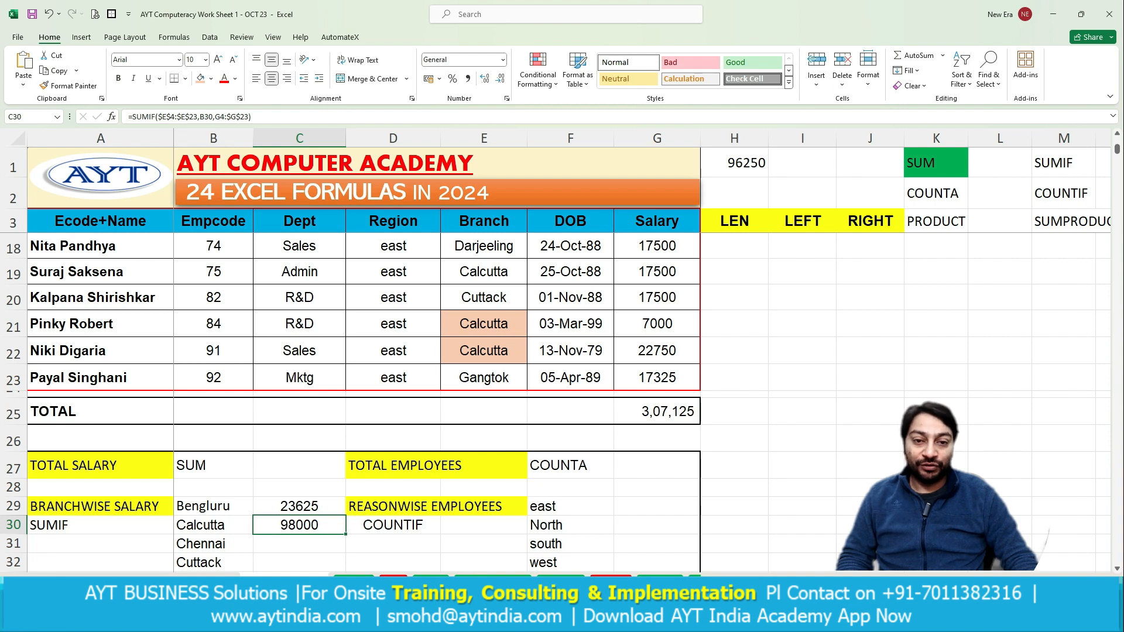
Correct the manual Calcutta addition in H1 by replacing G7 with G19.
{"action": "scroll", "coordinate": [363, 398], "scroll_direction": "up", "scroll_amount": 5}
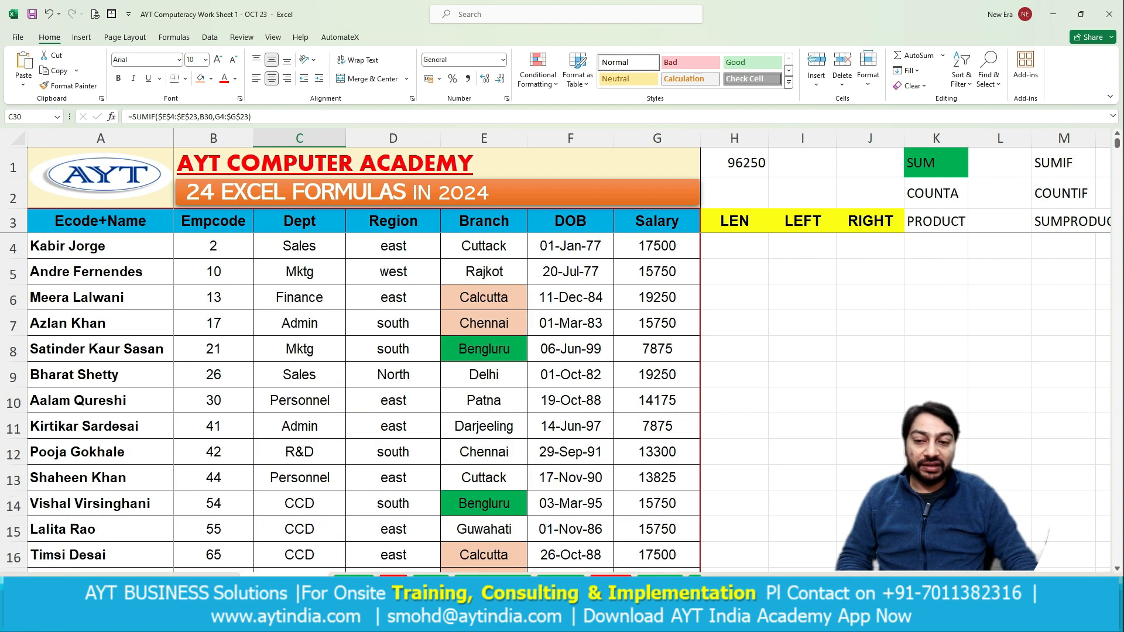
{"action": "left_click", "coordinate": [734, 162]}
{"action": "scroll", "coordinate": [363, 398], "scroll_direction": "down", "scroll_amount": 2}
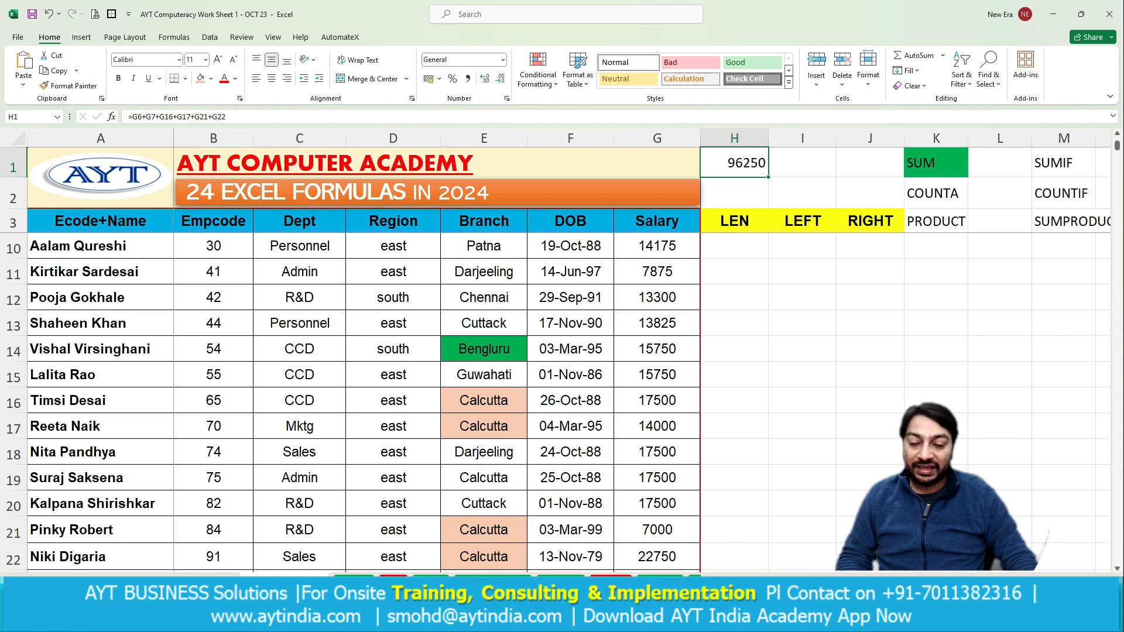
{"action": "scroll", "coordinate": [363, 398], "scroll_direction": "down", "scroll_amount": 3}
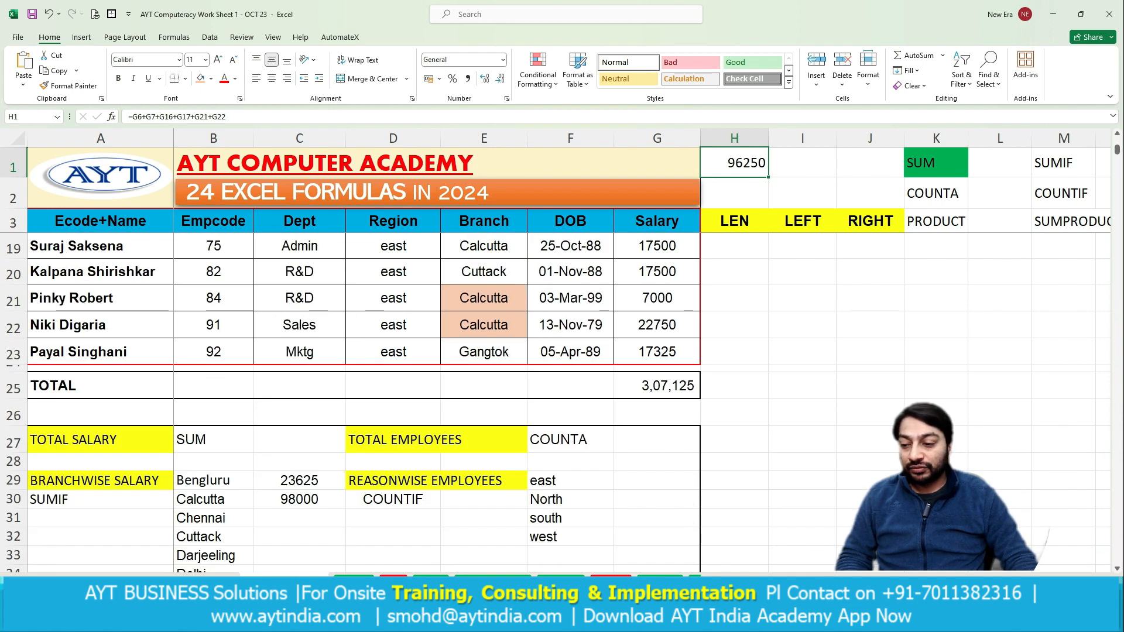
{"action": "double_click", "coordinate": [743, 163]}
{"action": "scroll", "coordinate": [743, 163], "scroll_direction": "up", "scroll_amount": 5}
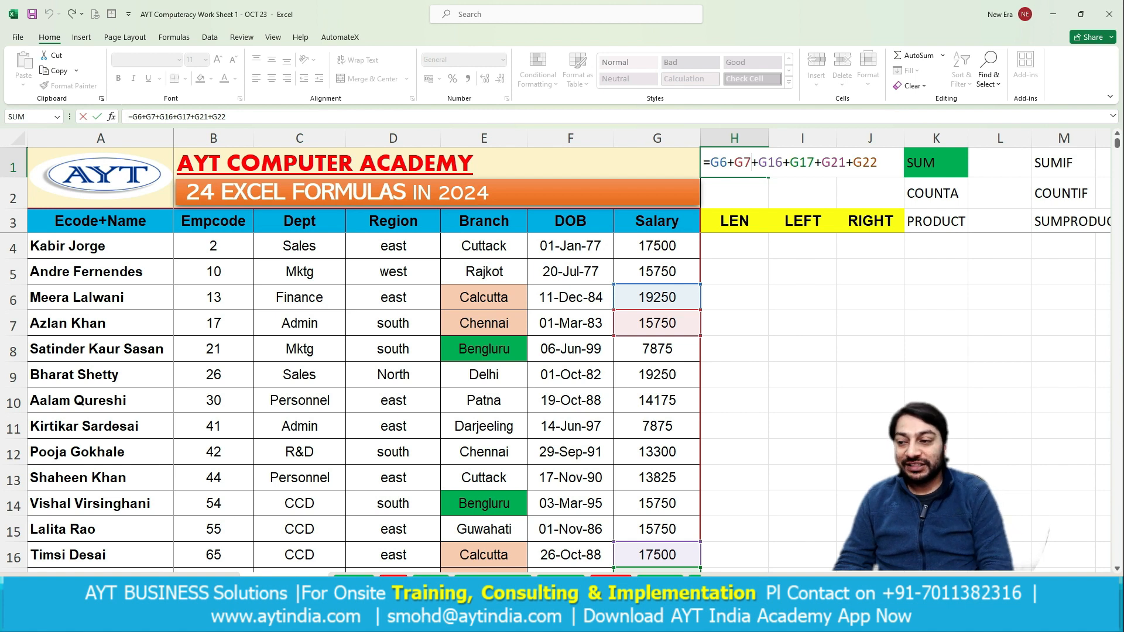
{"action": "key", "text": "BackSpace"}
{"action": "key", "text": "BackSpace"}
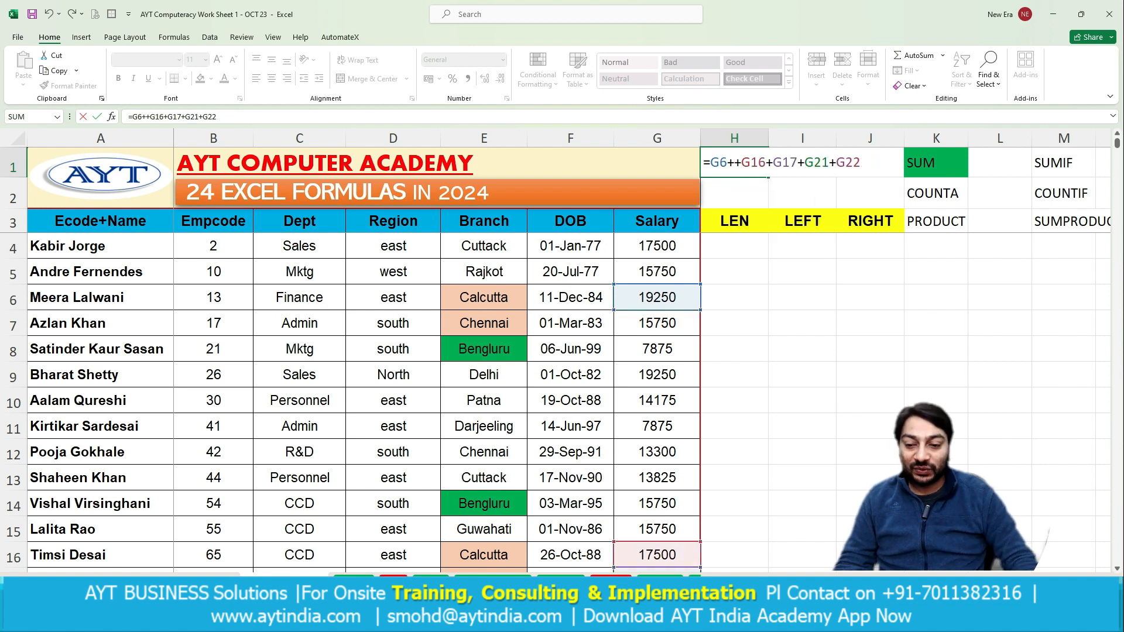
{"action": "scroll", "coordinate": [363, 398], "scroll_direction": "down", "scroll_amount": 2}
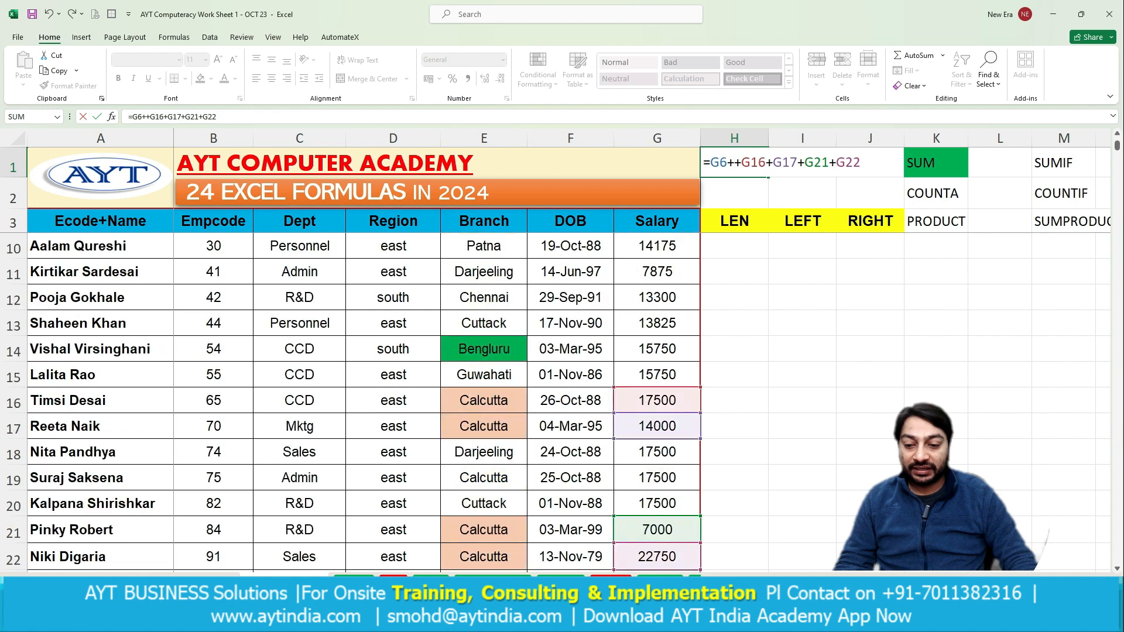
{"action": "left_click", "coordinate": [656, 478]}
{"action": "key", "text": "Return"}
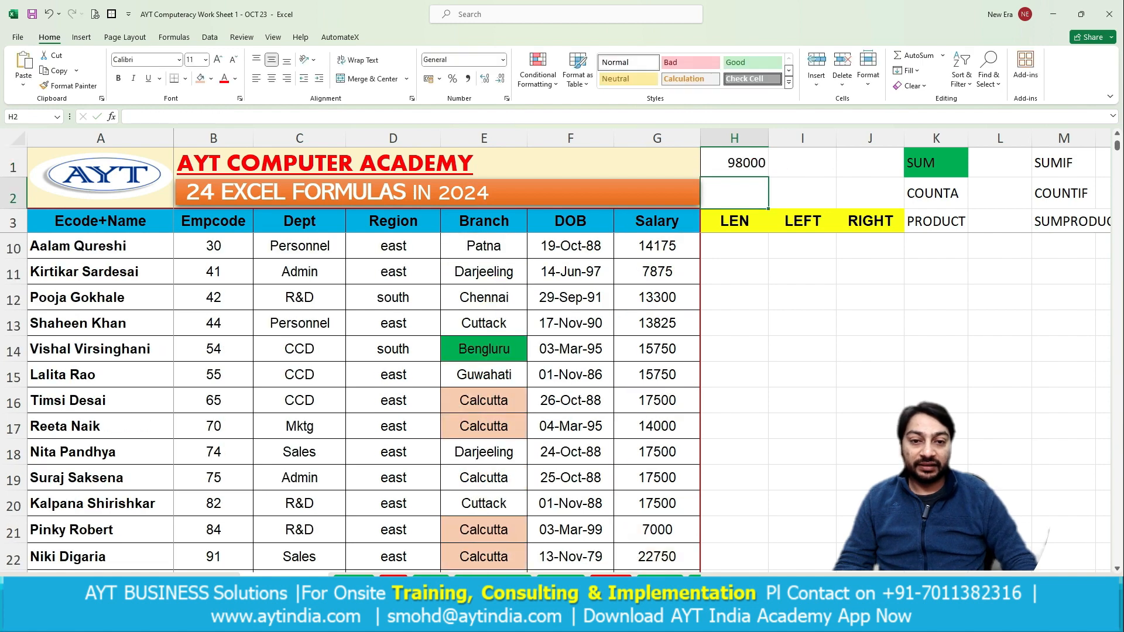
Make the sum range in C30 fully absolute as $G$4:$G$23 and fill the formula down to C39.
{"action": "left_click", "coordinate": [734, 163]}
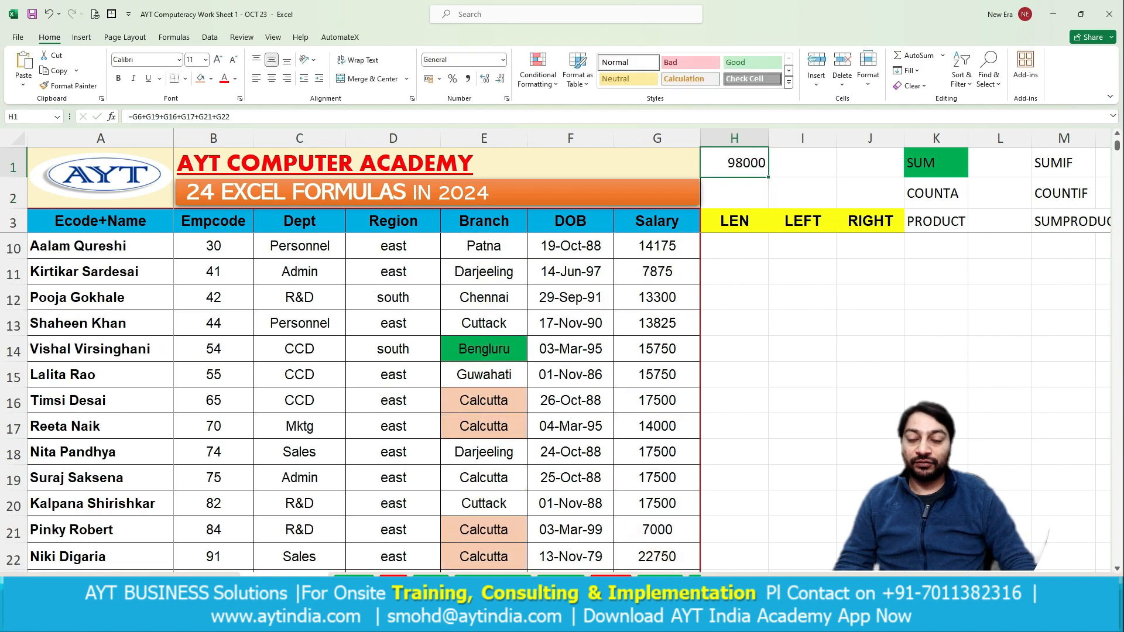
{"action": "scroll", "coordinate": [363, 404], "scroll_direction": "down", "scroll_amount": 4}
{"action": "left_click", "coordinate": [299, 421]}
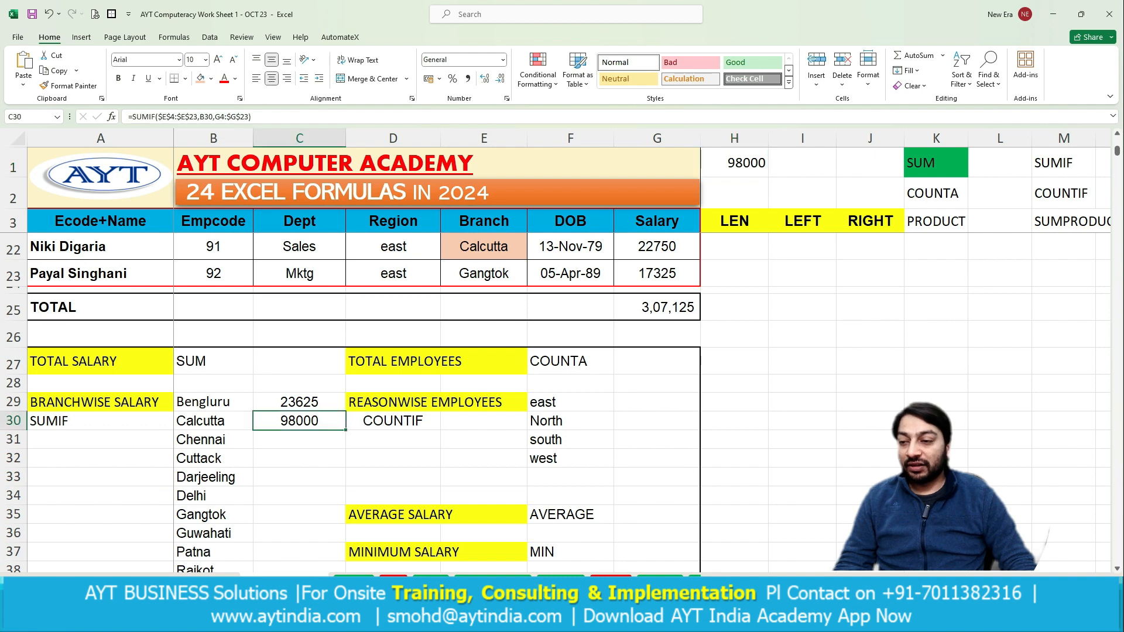
{"action": "scroll", "coordinate": [363, 404], "scroll_direction": "down", "scroll_amount": 1}
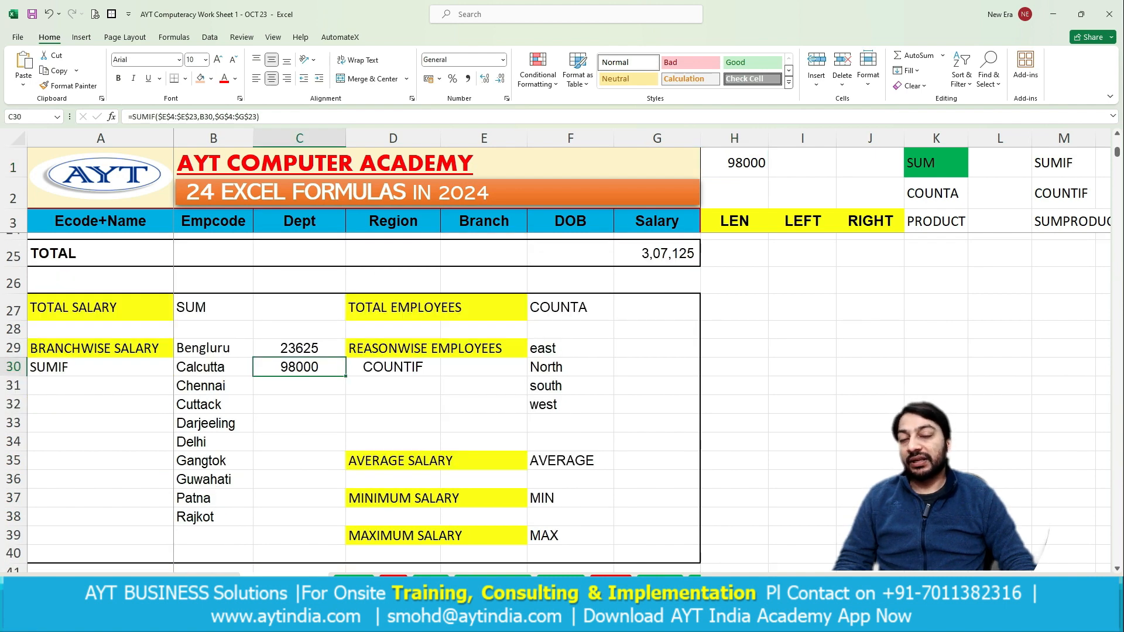
{"action": "left_click_drag", "start_coordinate": [345, 376], "coordinate": [328, 536]}
{"action": "left_click", "coordinate": [299, 498]}
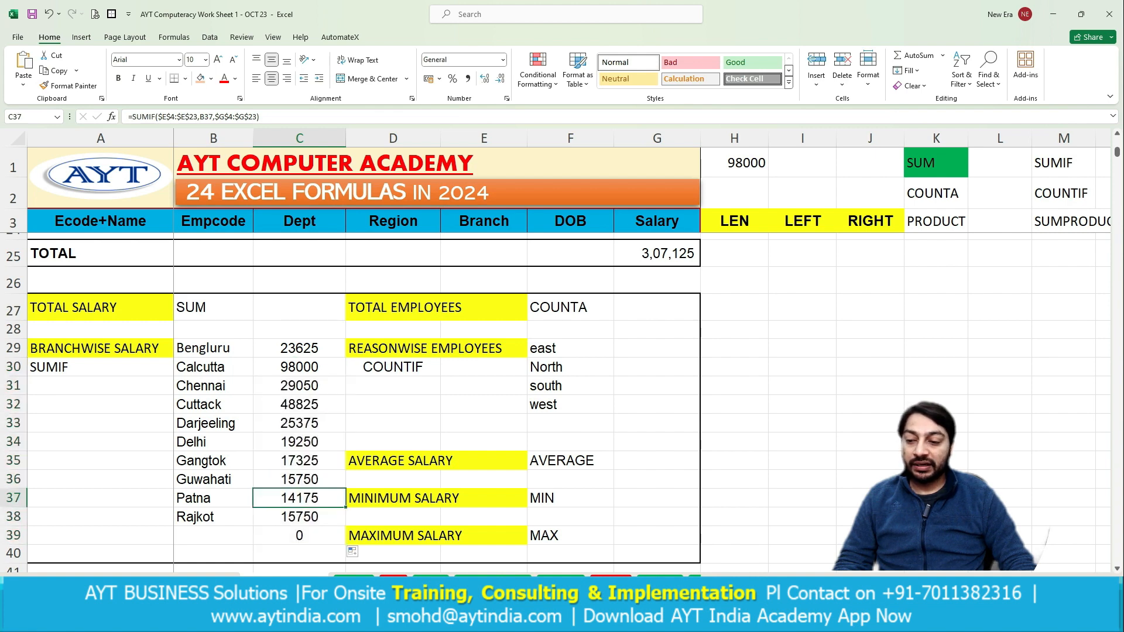
Apply all borders to the branch names and salary totals in B29:C38.
{"action": "left_click_drag", "start_coordinate": [213, 349], "coordinate": [299, 517]}
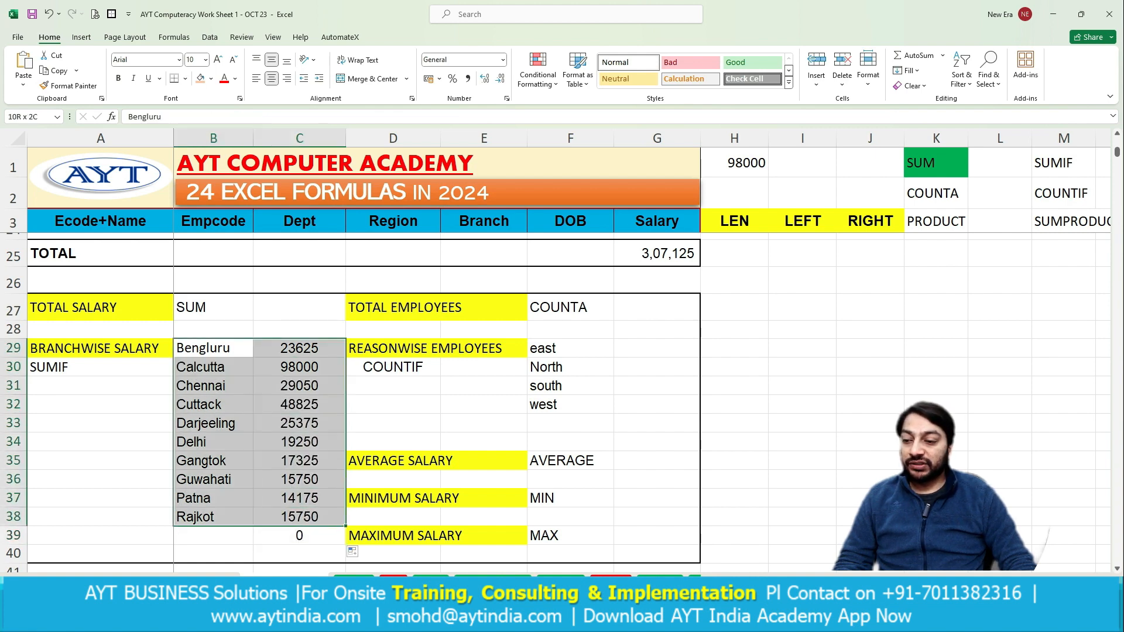
{"action": "left_click", "coordinate": [185, 79]}
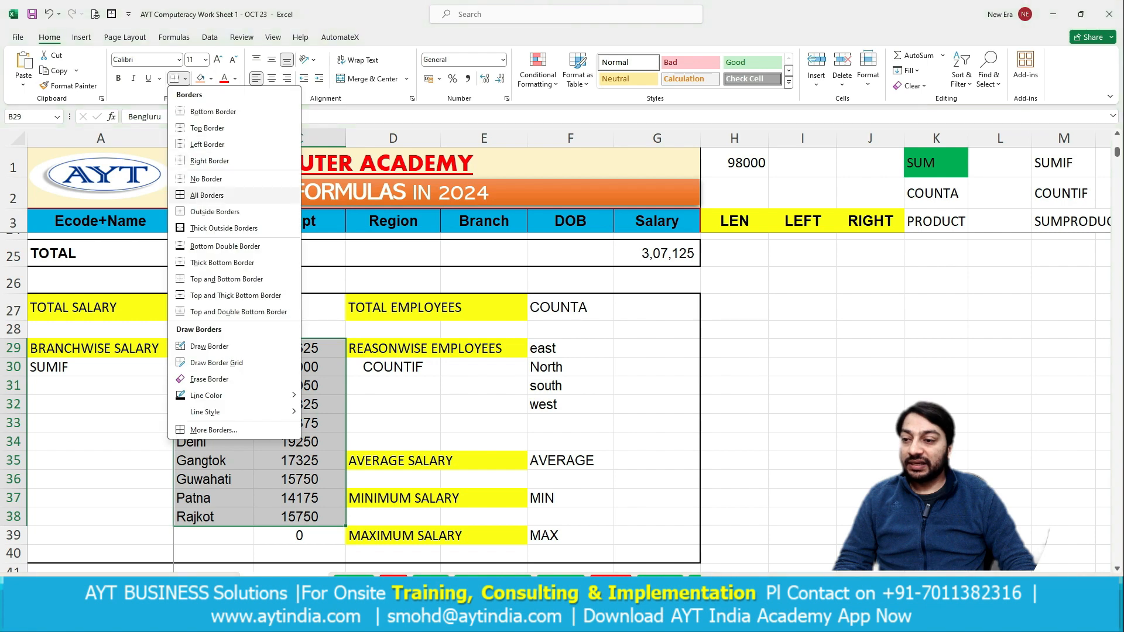
{"action": "left_click", "coordinate": [206, 195]}
{"action": "left_click", "coordinate": [213, 422]}
Review the Dept and Region columns of the employee table as other possible criteria for salary totals.
{"action": "scroll", "coordinate": [213, 423], "scroll_direction": "up", "scroll_amount": 4}
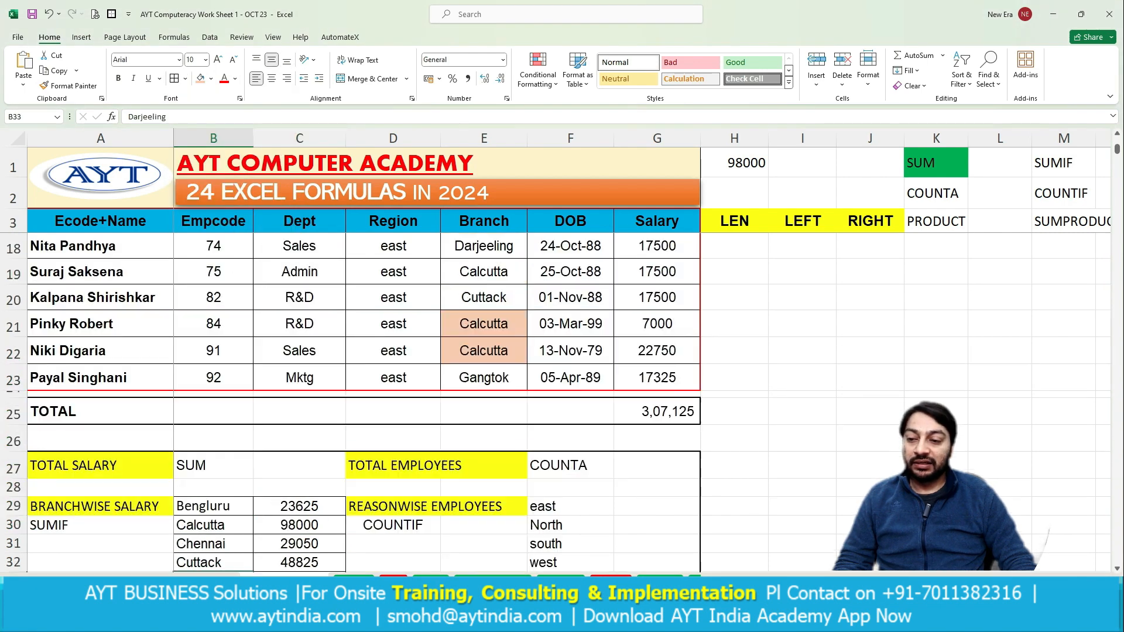
{"action": "scroll", "coordinate": [363, 398], "scroll_direction": "up", "scroll_amount": 4}
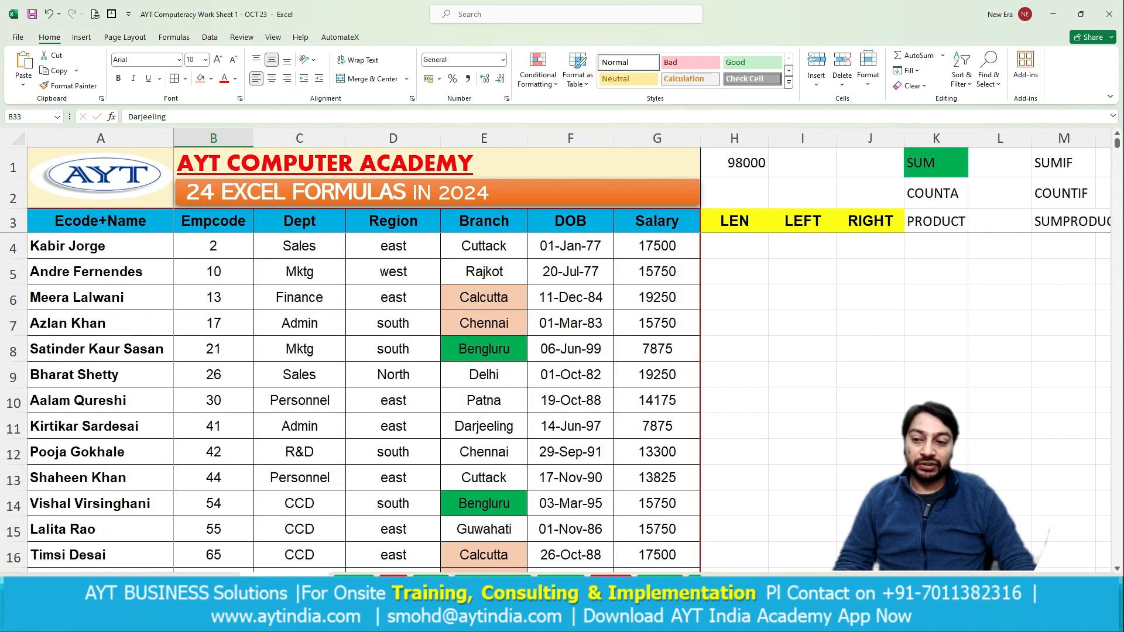
{"action": "left_click_drag", "start_coordinate": [300, 246], "coordinate": [299, 529]}
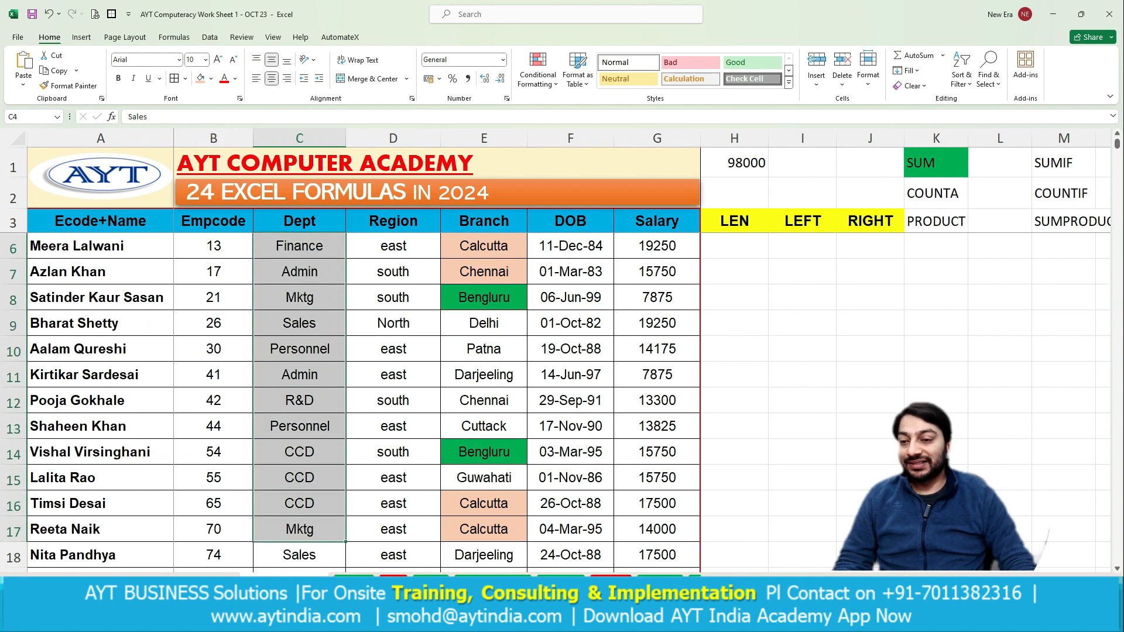
{"action": "left_click_drag", "start_coordinate": [393, 246], "coordinate": [394, 452]}
Fill the SUMIF cell M1 in the formula list with standard green.
{"action": "scroll", "coordinate": [363, 404], "scroll_direction": "down", "scroll_amount": 5}
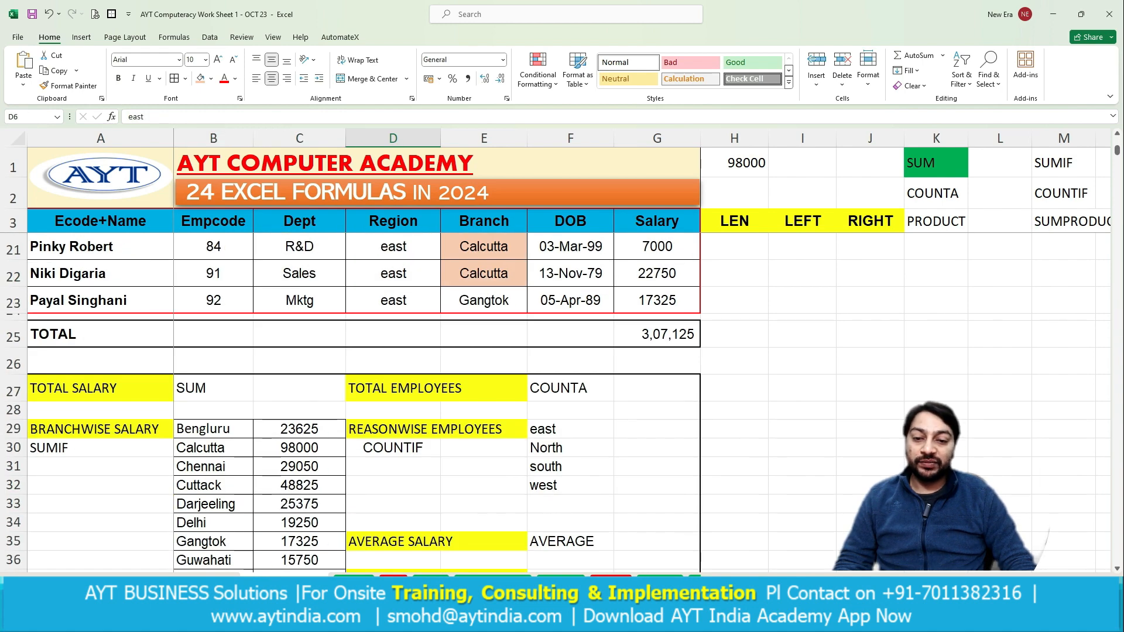
{"action": "scroll", "coordinate": [363, 403], "scroll_direction": "down", "scroll_amount": 2}
{"action": "left_click", "coordinate": [1064, 163]}
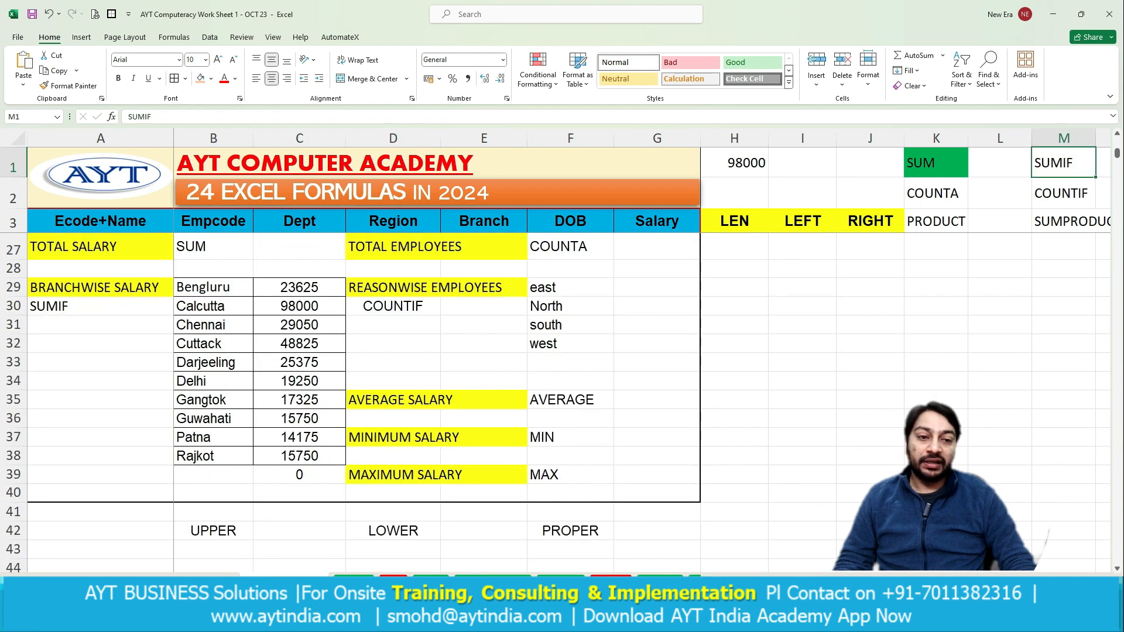
{"action": "left_click", "coordinate": [211, 79]}
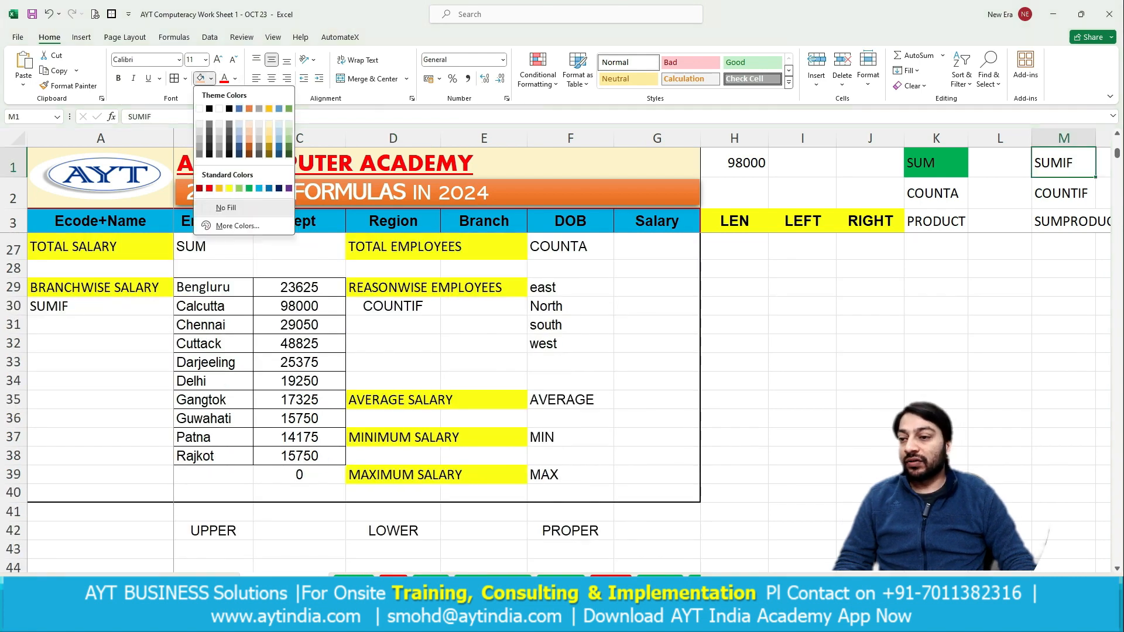
{"action": "left_click", "coordinate": [249, 189]}
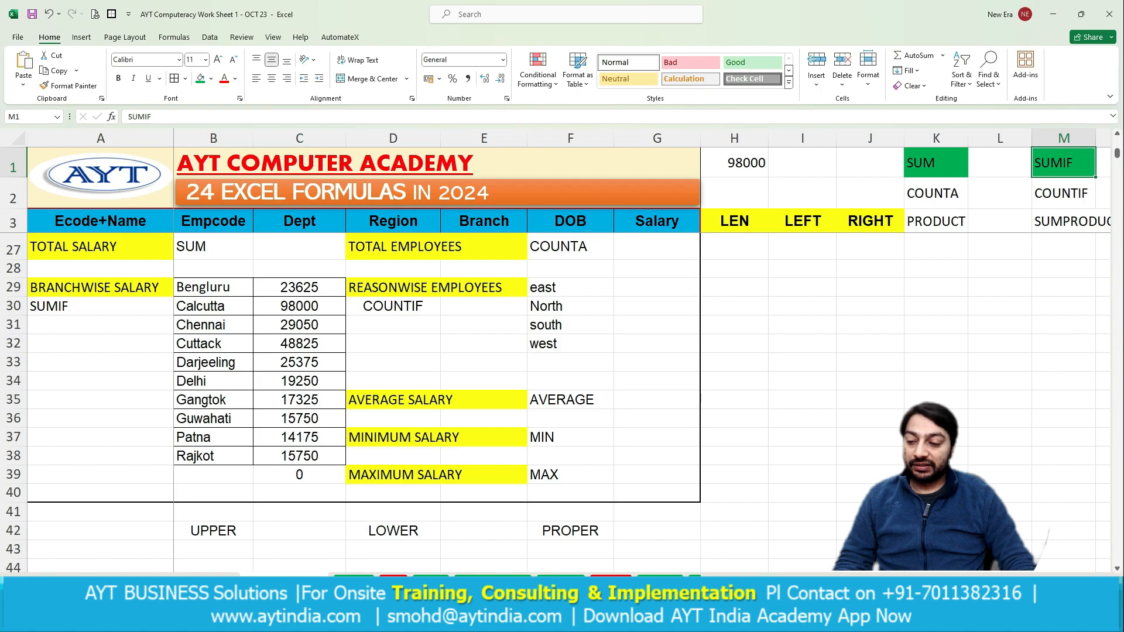